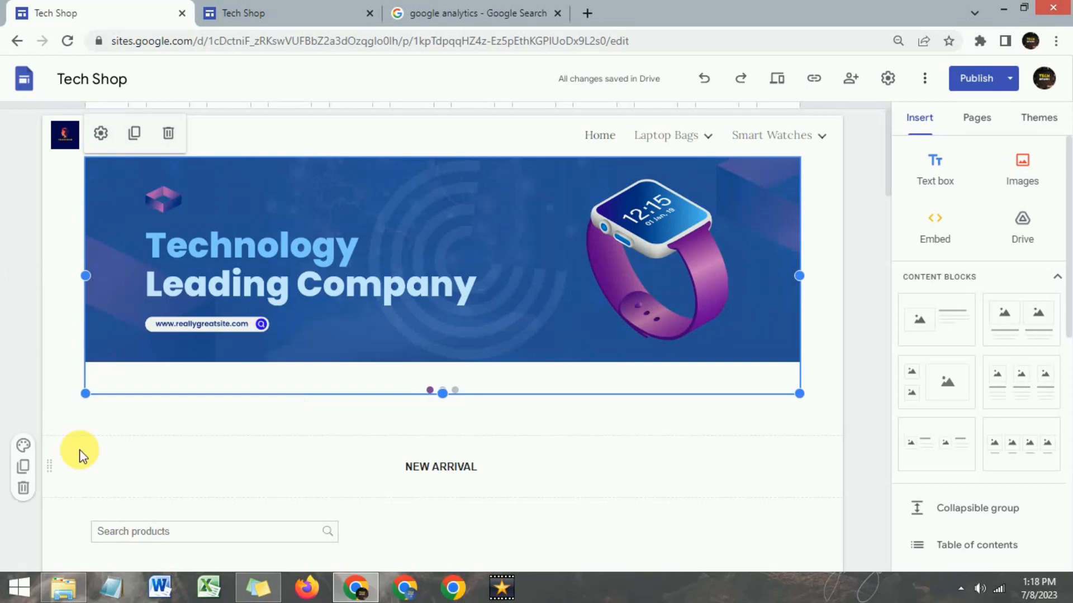
pyautogui.scroll(-2, 266, 379)
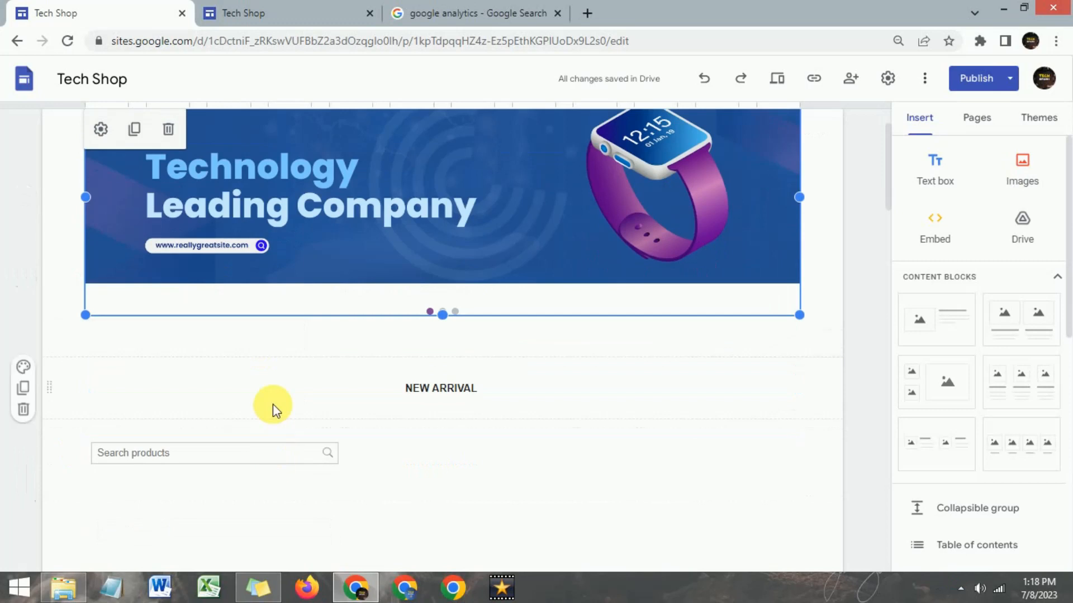
pyautogui.scroll(2, 274, 407)
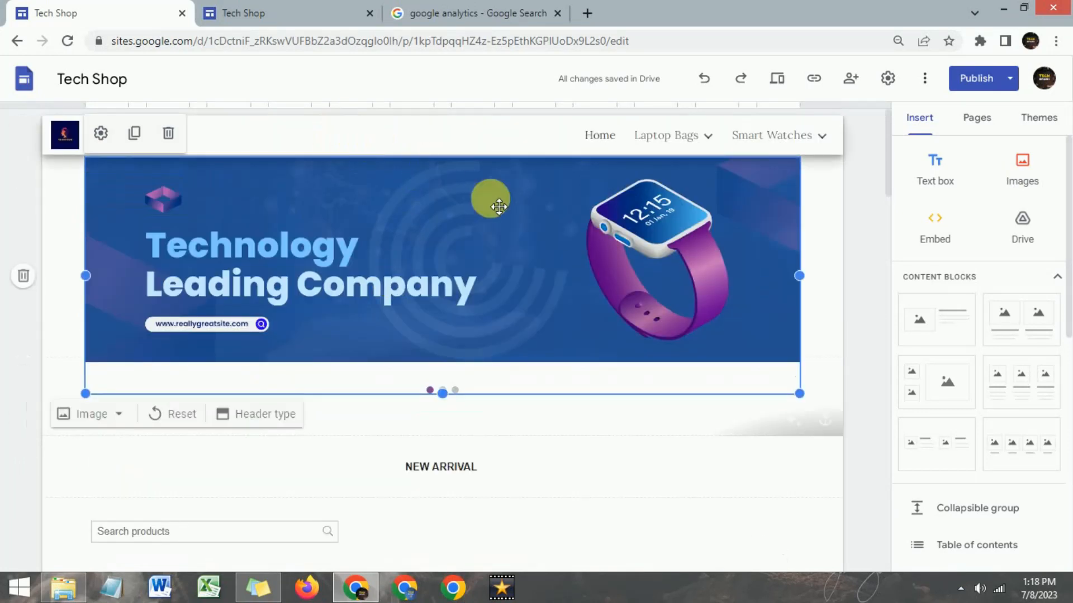
pyautogui.scroll(-2, 512, 324)
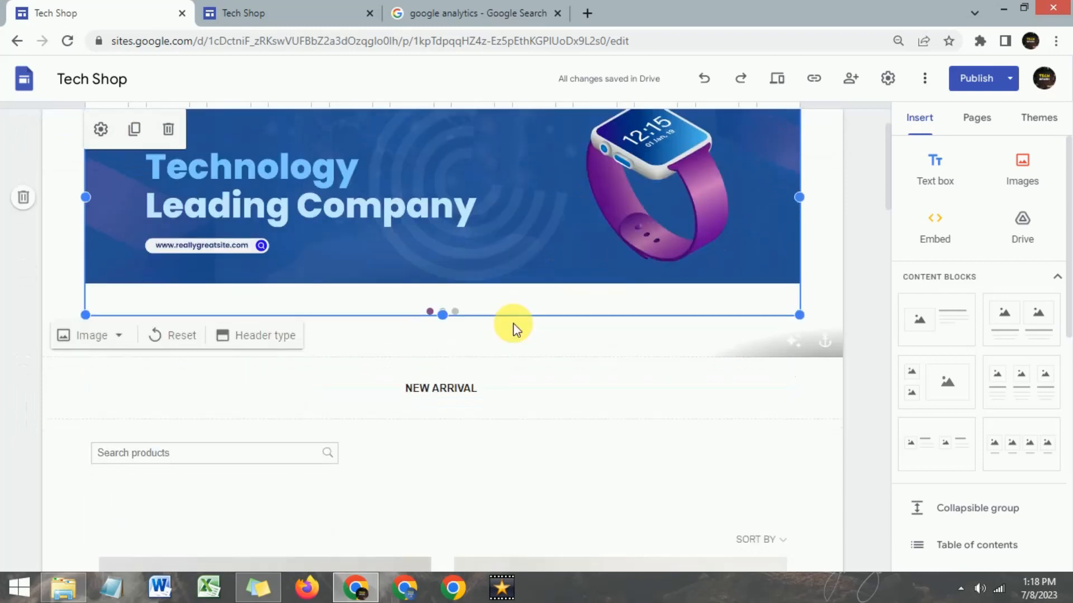
pyautogui.click(422, 12)
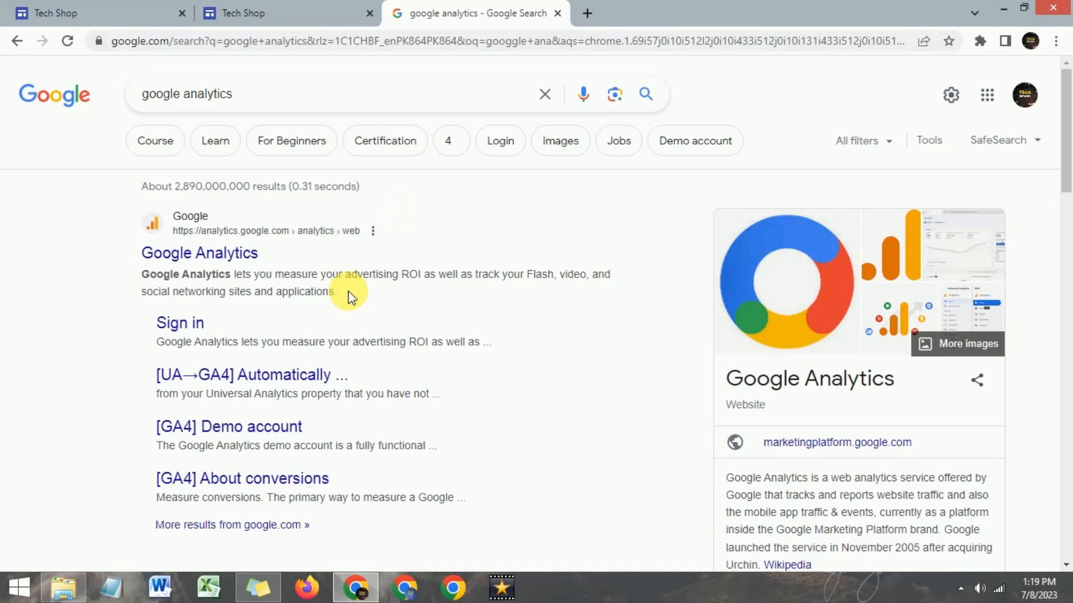
pyautogui.scroll(-1, 292, 262)
pyautogui.scroll(1, 296, 263)
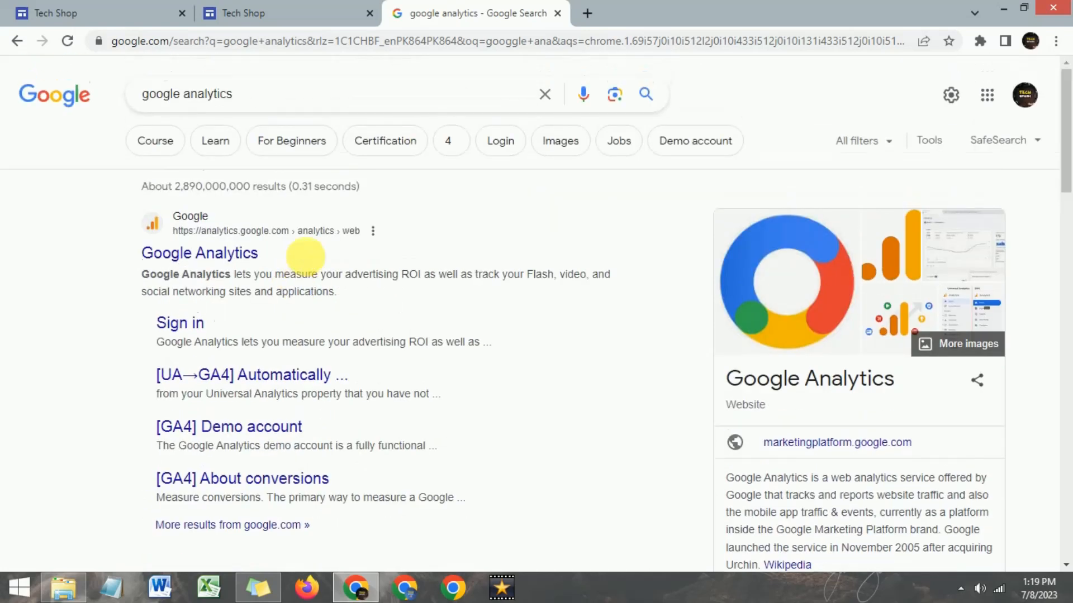
pyautogui.click(260, 103)
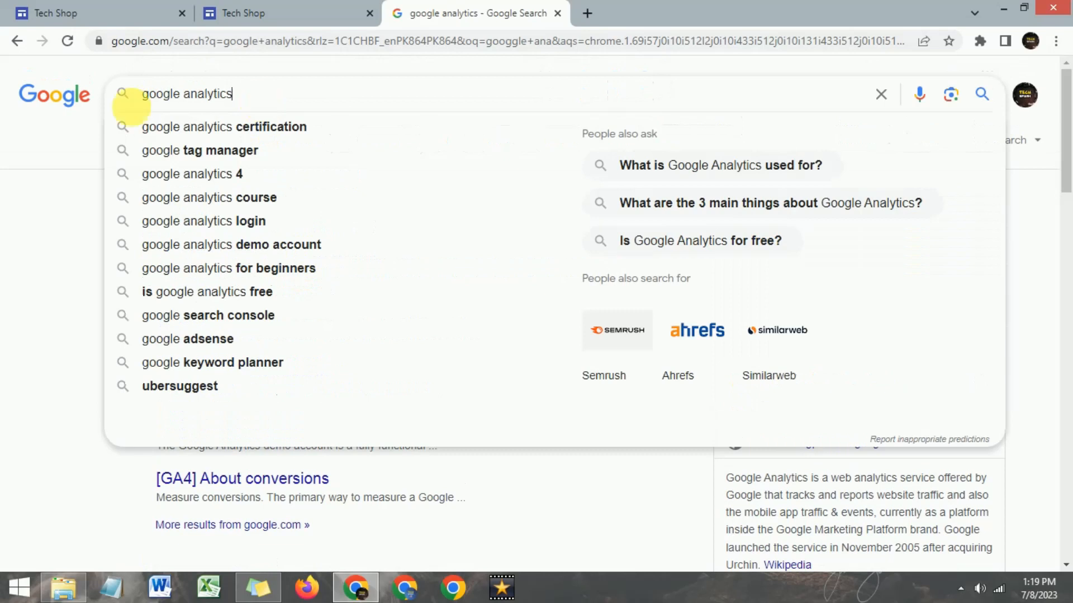
pyautogui.click(50, 146)
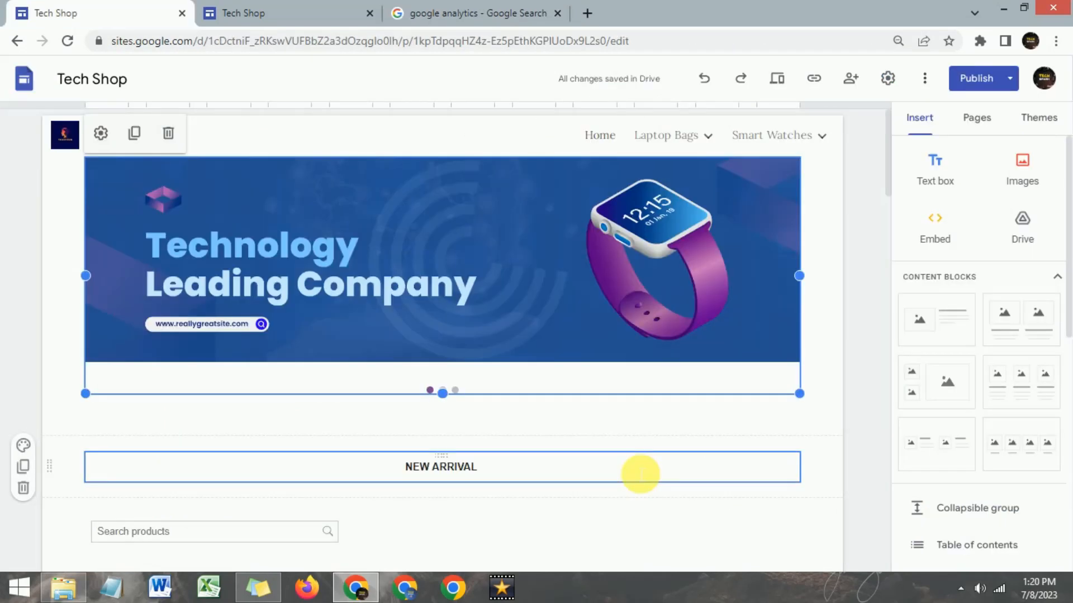
pyautogui.click(520, 352)
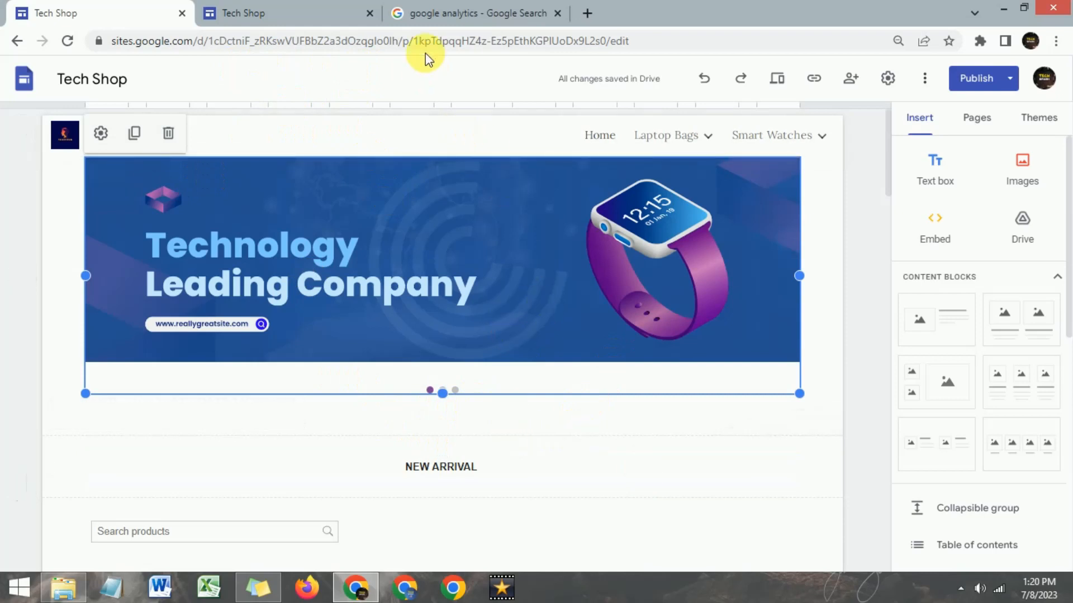
pyautogui.click(440, 7)
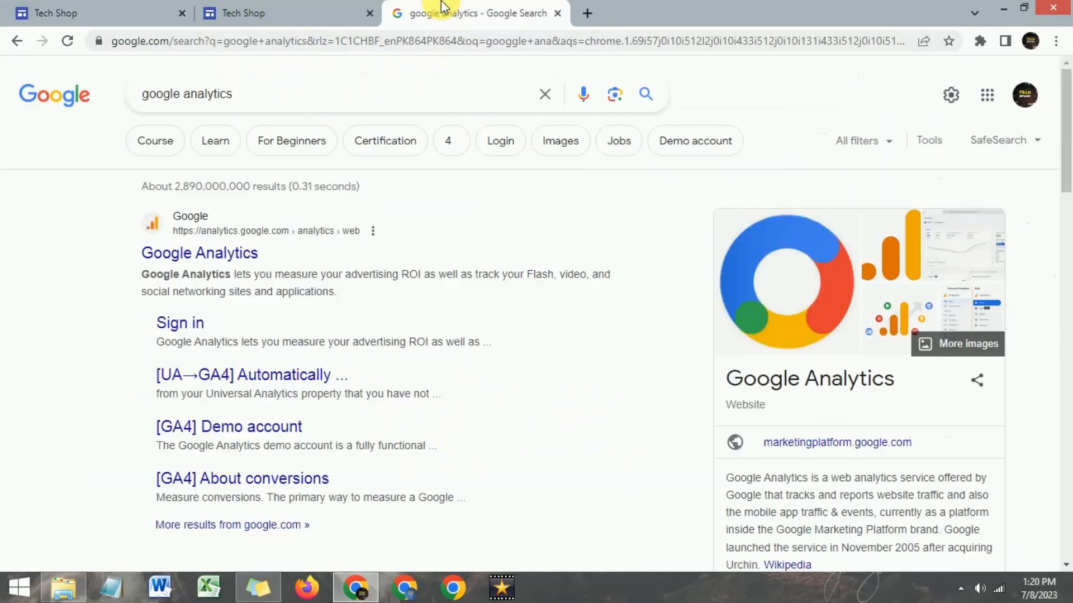
pyautogui.click(147, 8)
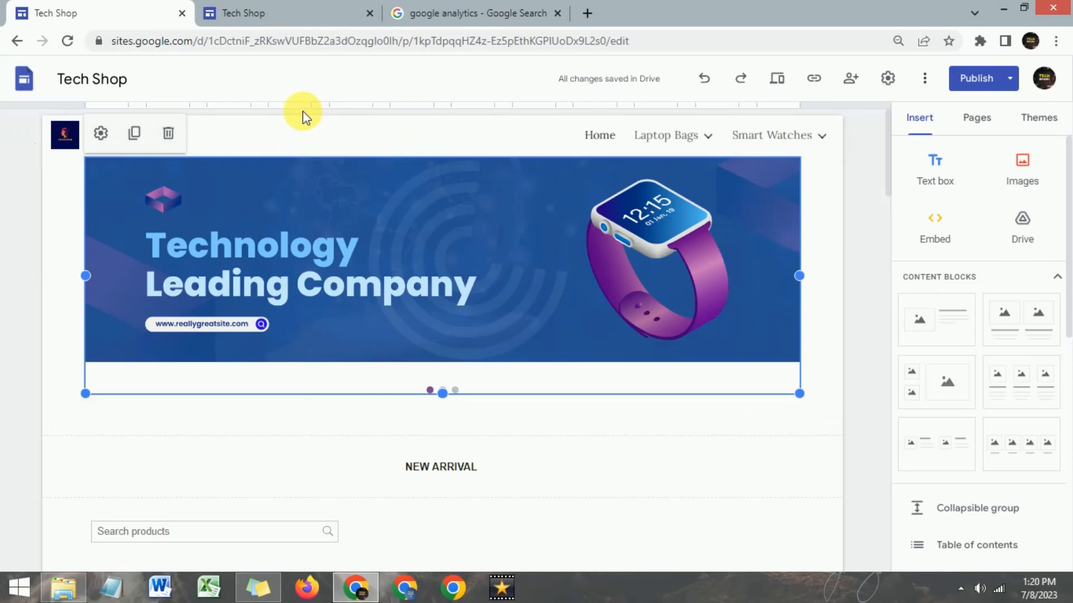
# - Review the published Tech Shop home page, from the banner slider through the New Arrival product listing
pyautogui.click(272, 9)
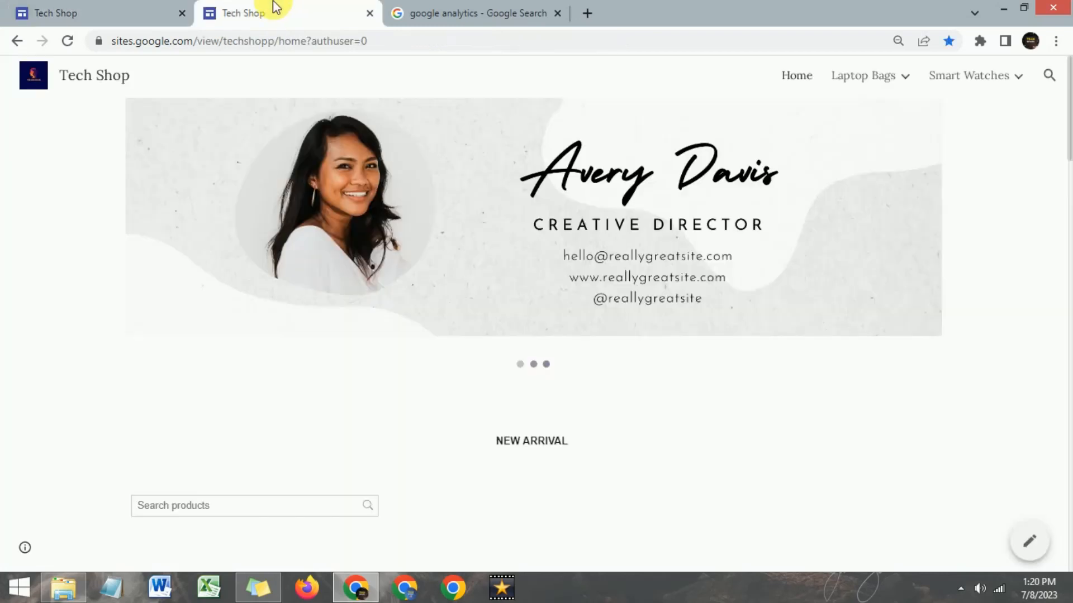
pyautogui.click(145, 8)
pyautogui.click(304, 10)
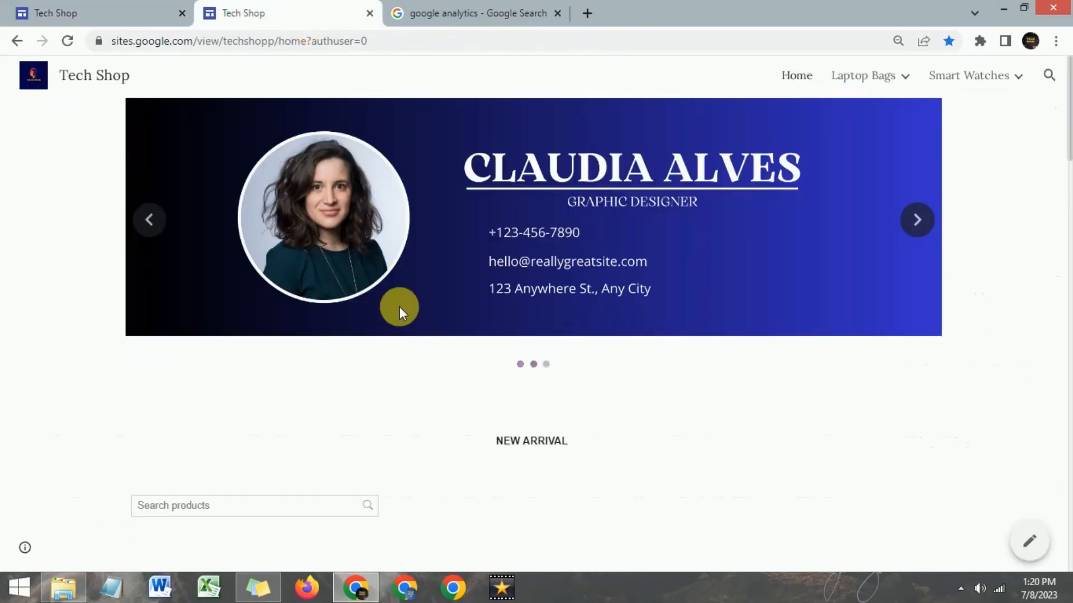
pyautogui.scroll(-4, 399, 306)
pyautogui.scroll(-3, 398, 307)
pyautogui.scroll(-2, 399, 307)
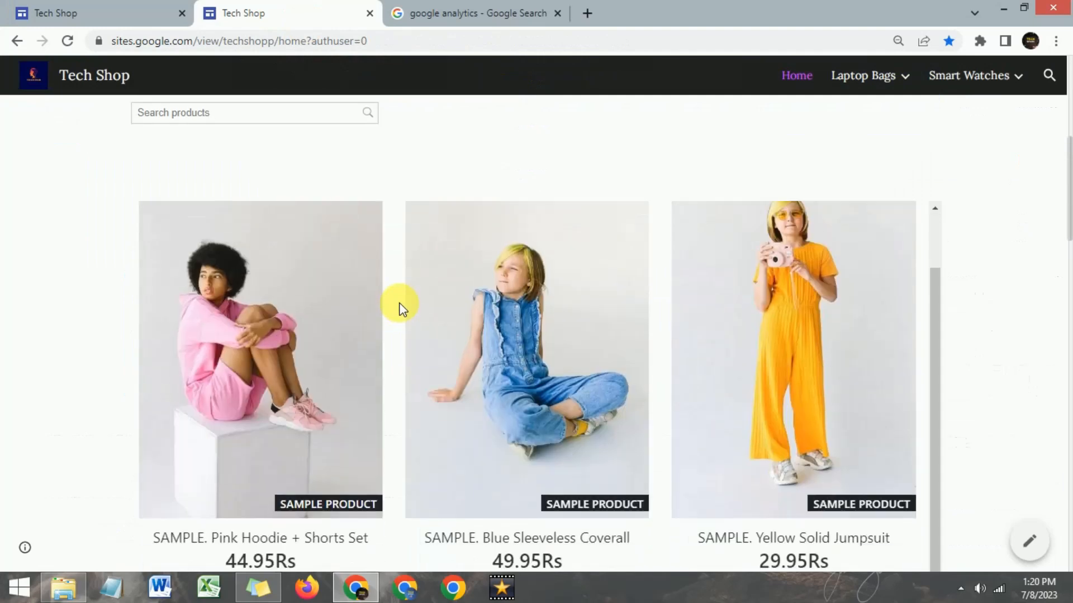
pyautogui.scroll(-3, 399, 306)
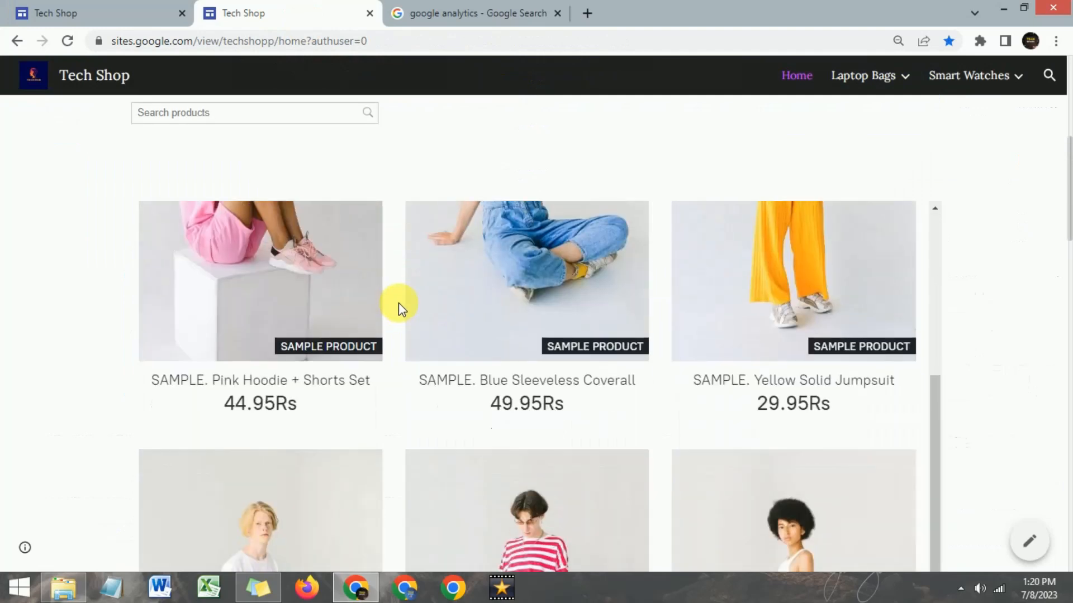
pyautogui.scroll(4, 397, 293)
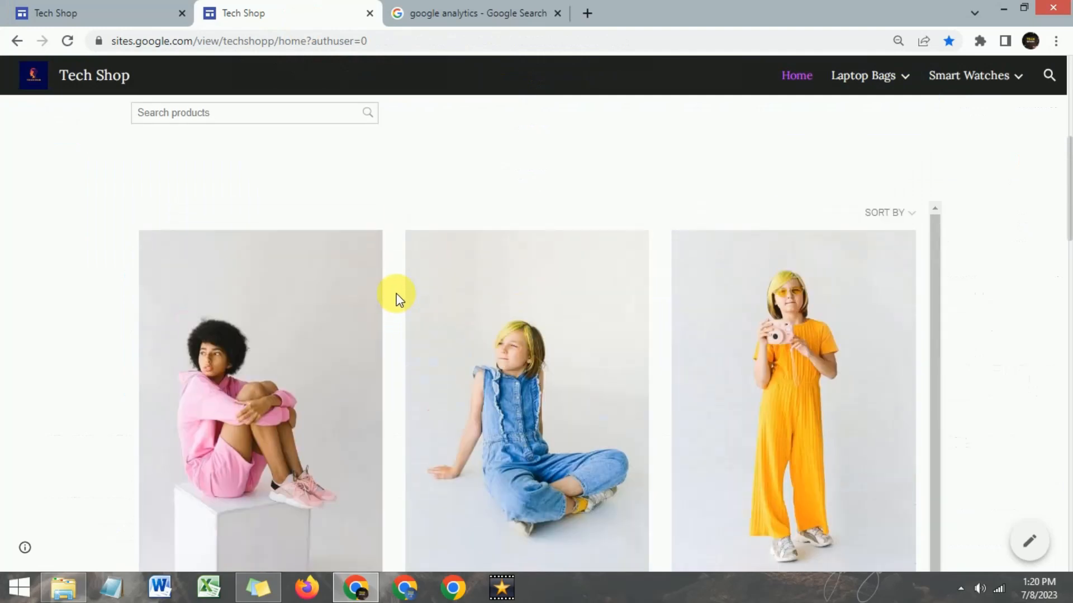
pyautogui.scroll(-5, 397, 293)
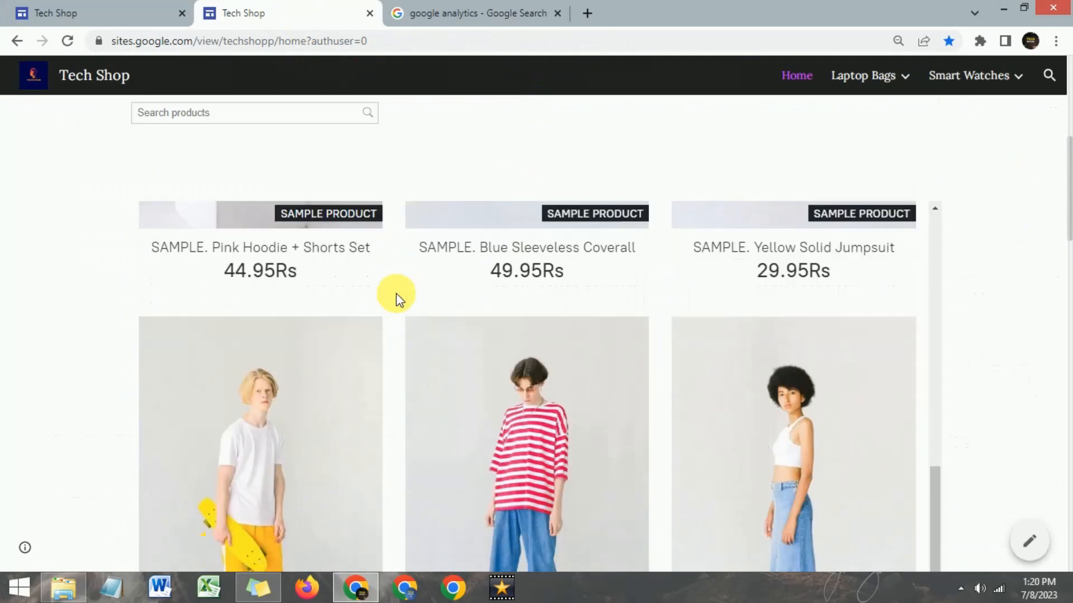
pyautogui.scroll(5, 397, 293)
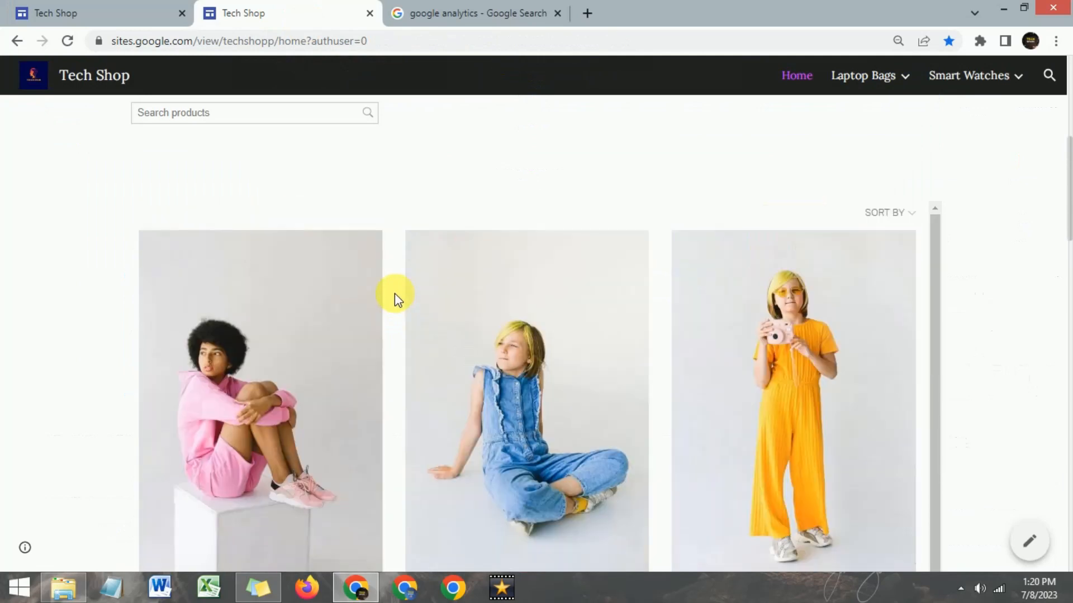
pyautogui.scroll(6, 395, 293)
pyautogui.scroll(2, 394, 293)
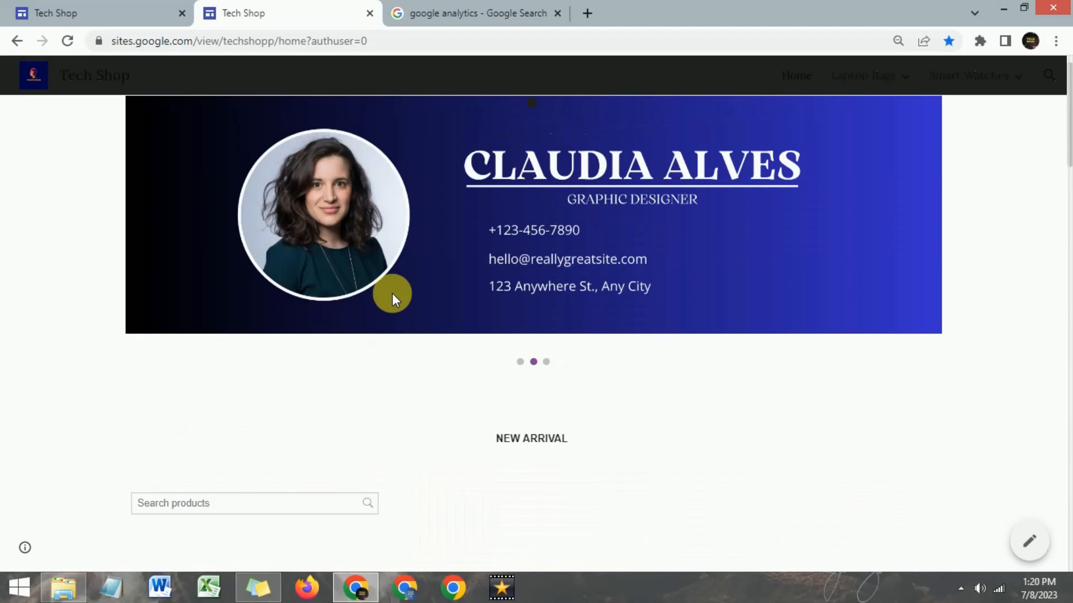
pyautogui.scroll(-6, 397, 402)
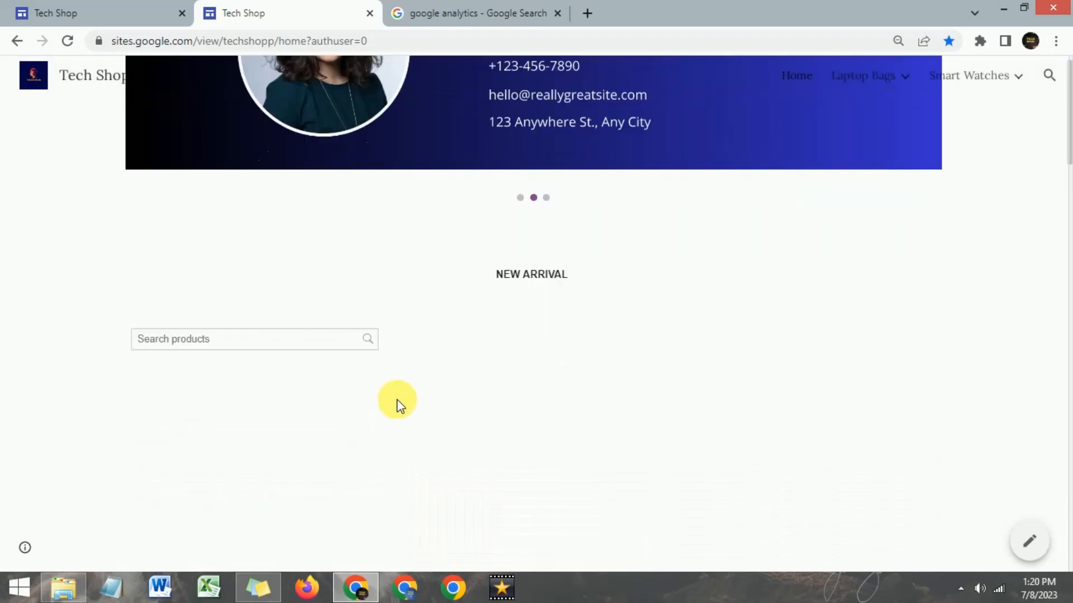
pyautogui.scroll(6, 395, 386)
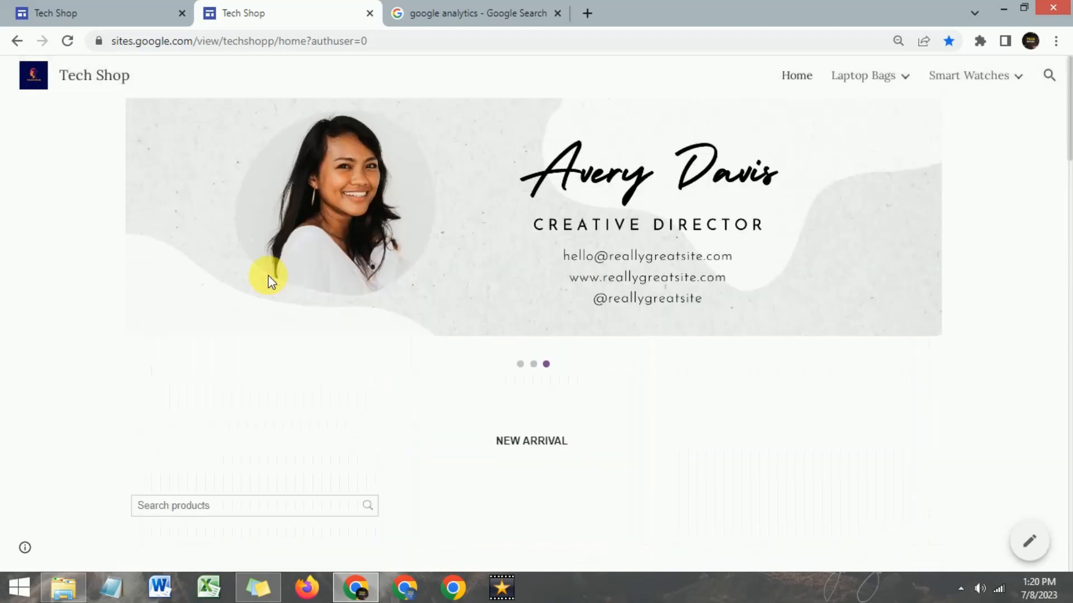
# - Return to the site editor and open the Analytics settings at the Google Analytics tracking or measurement ID entry
pyautogui.click(132, 8)
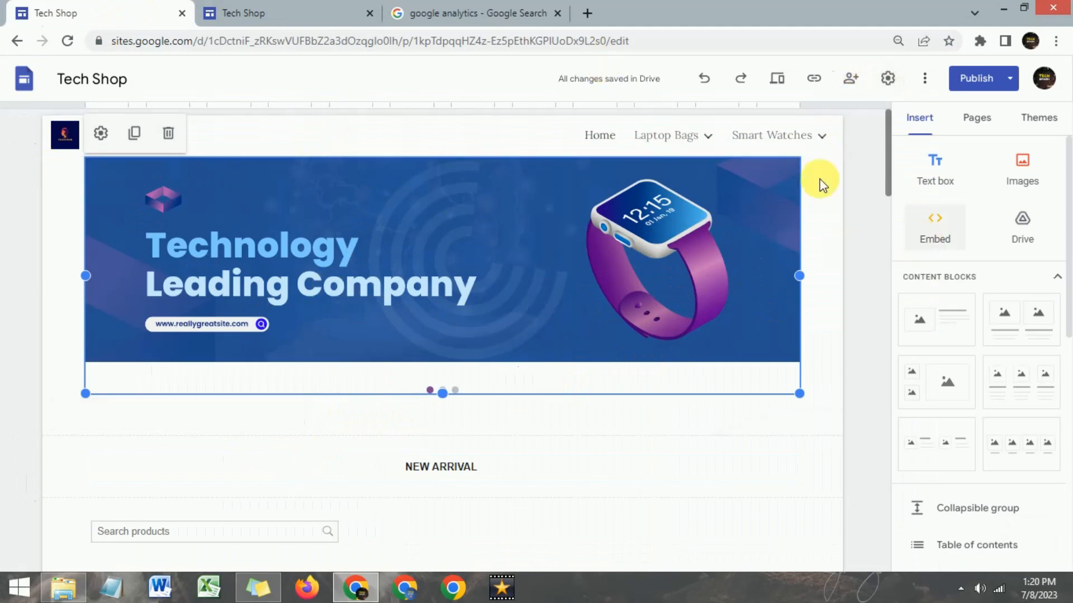
pyautogui.click(888, 81)
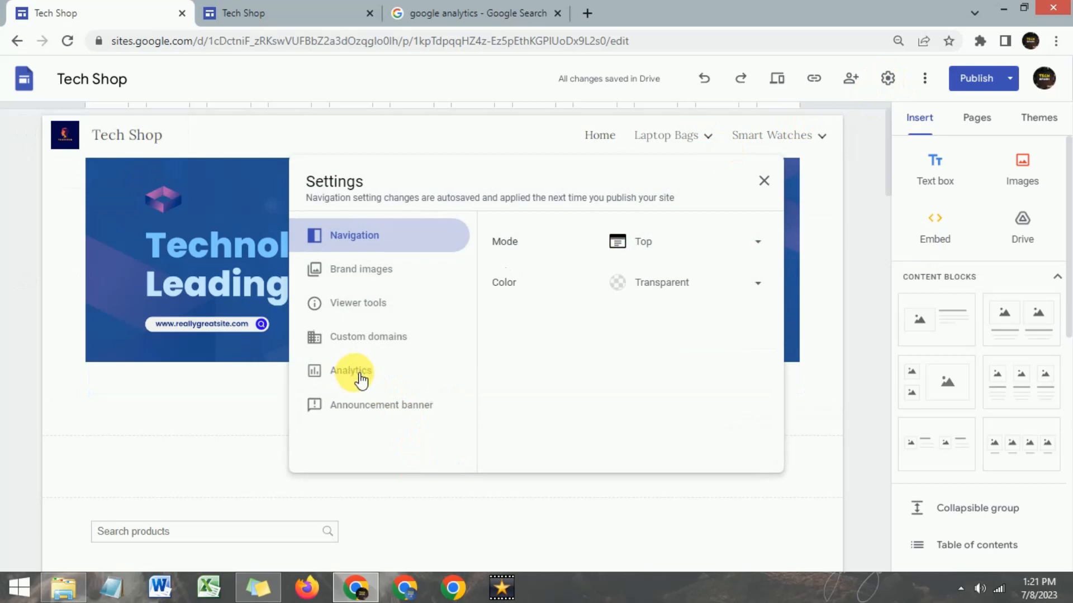
pyautogui.click(359, 379)
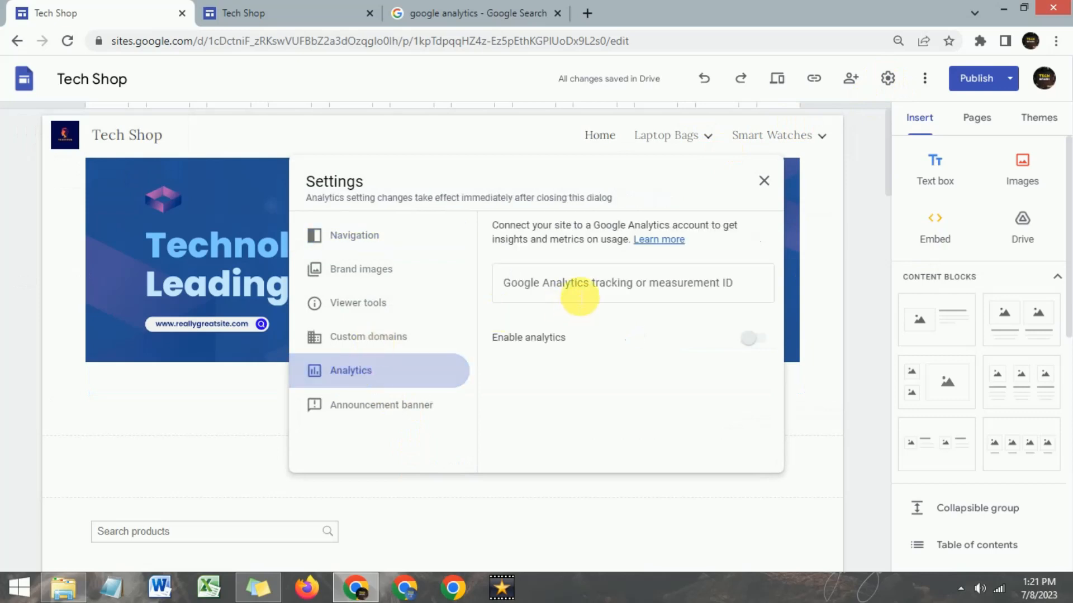
pyautogui.click(581, 296)
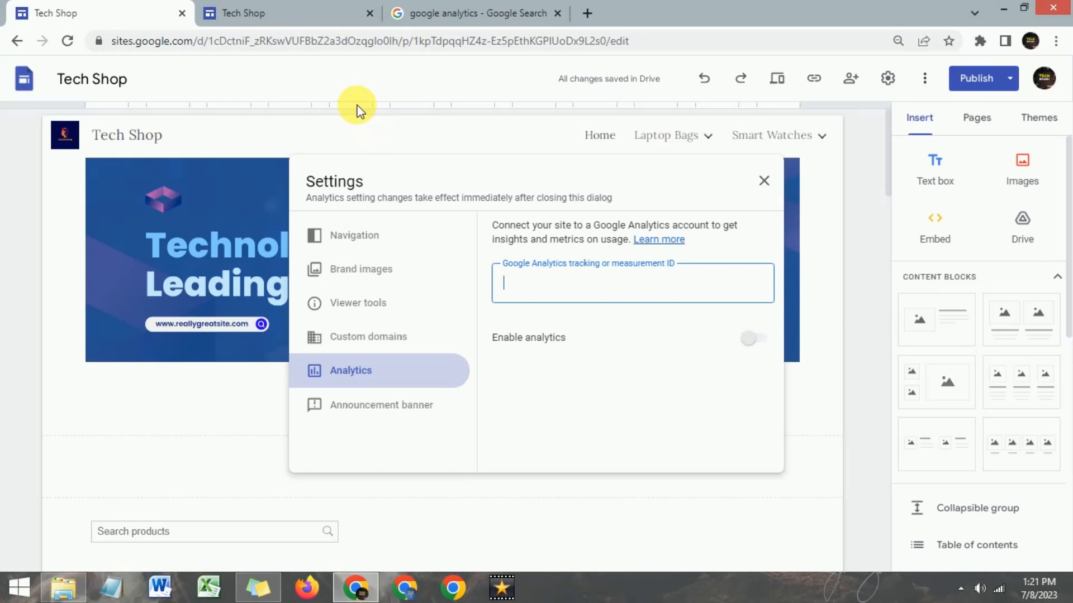
# - Open Google Analytics from the existing Google search results and start measuring to begin creating an account
pyautogui.click(447, 8)
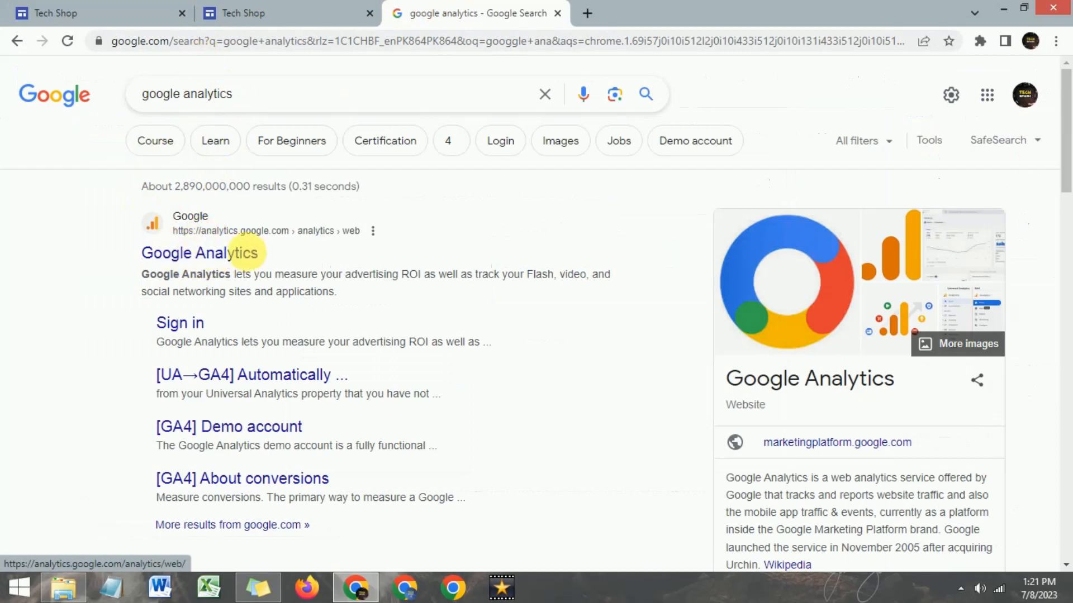
pyautogui.click(208, 253)
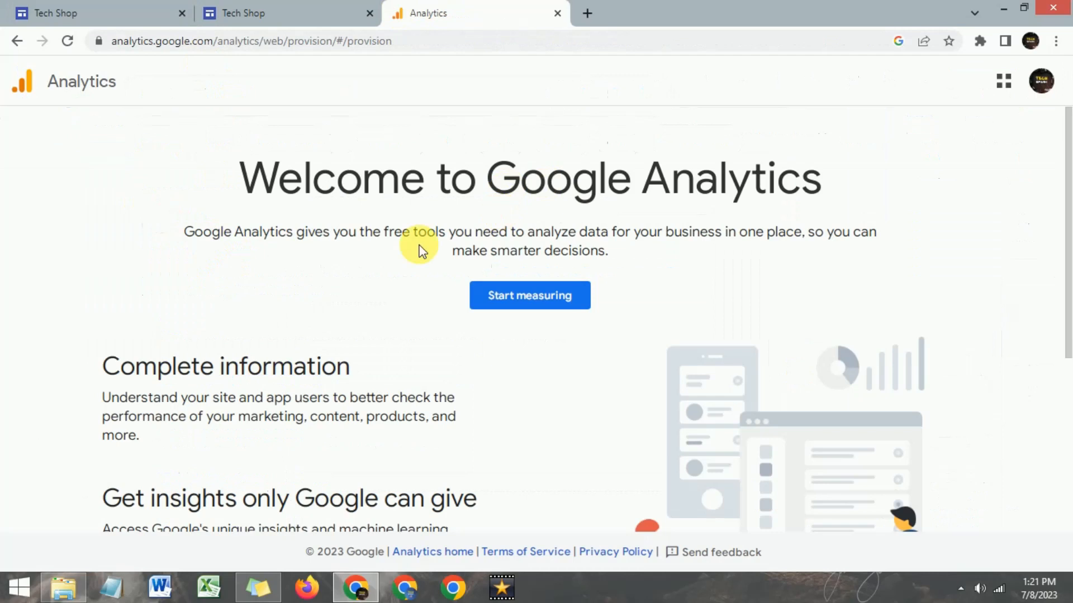
pyautogui.scroll(-3, 420, 250)
pyautogui.scroll(3, 426, 253)
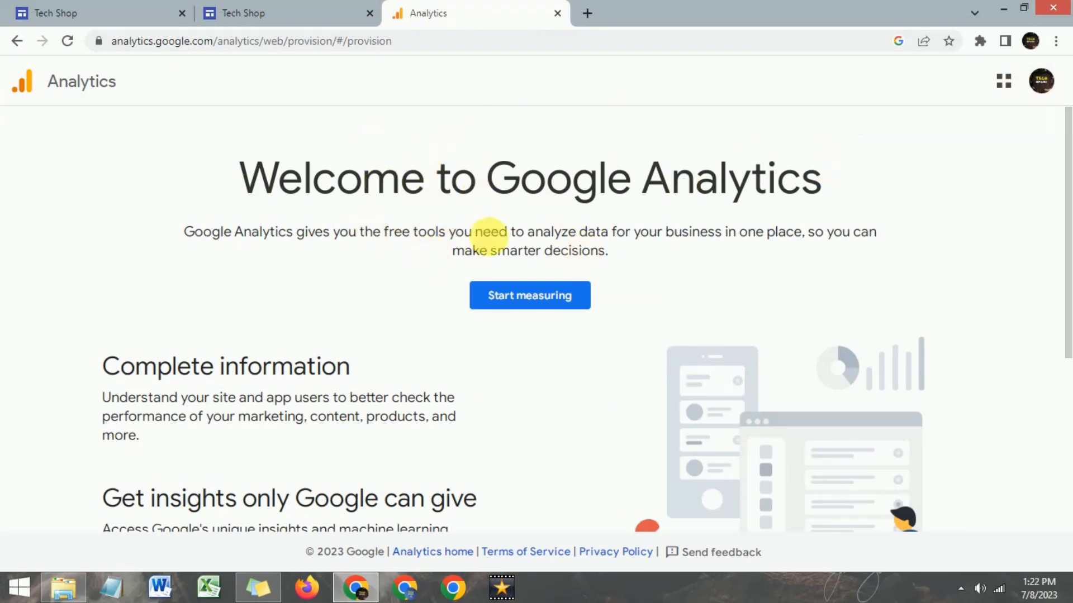
pyautogui.click(527, 302)
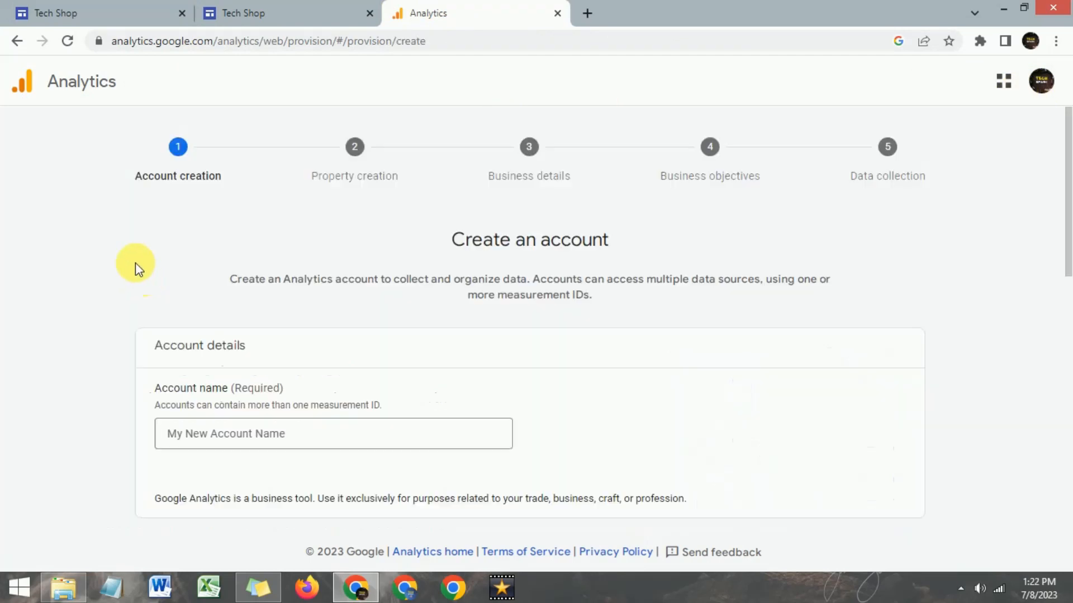
# - Enter Tech Shop Shop as the account name in the Analytics account details
pyautogui.scroll(-1, 138, 268)
pyautogui.scroll(1, 138, 269)
pyautogui.scroll(-6, 138, 269)
pyautogui.scroll(6, 138, 268)
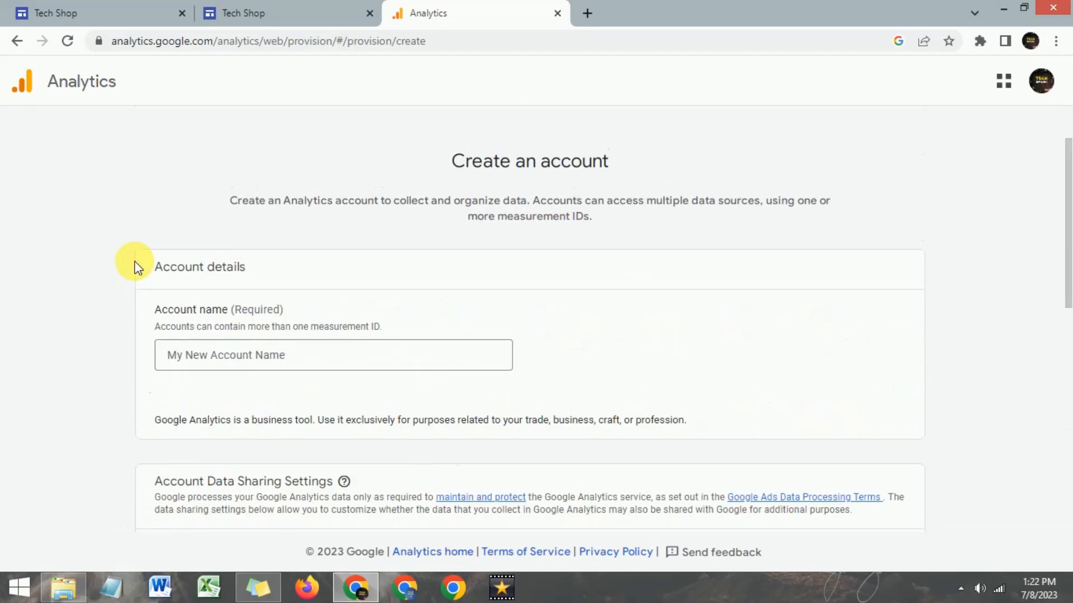
pyautogui.scroll(1, 138, 268)
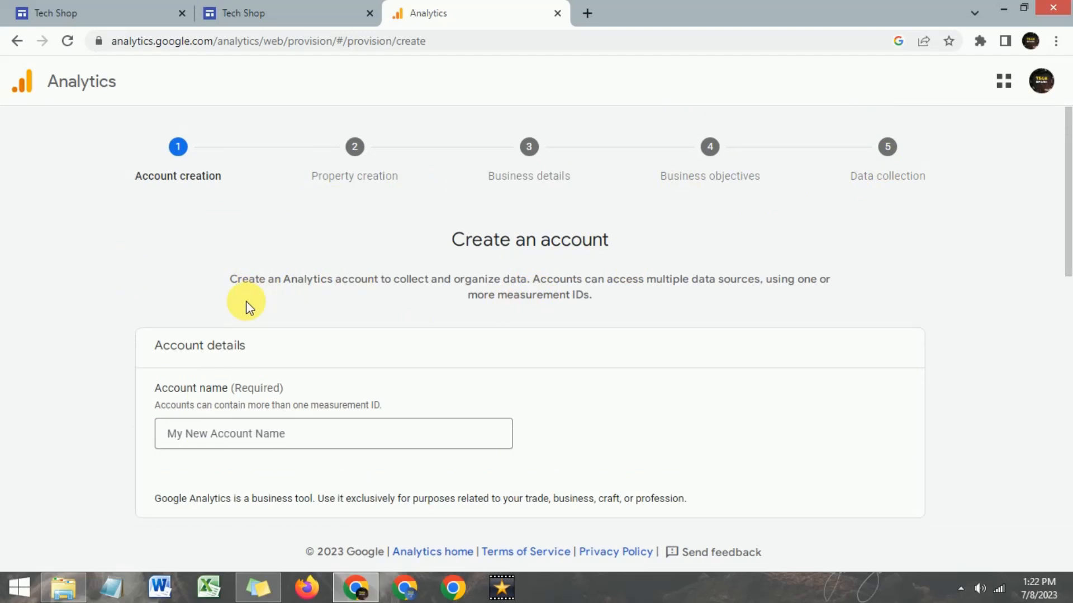
pyautogui.scroll(-2, 245, 307)
pyautogui.click(278, 356)
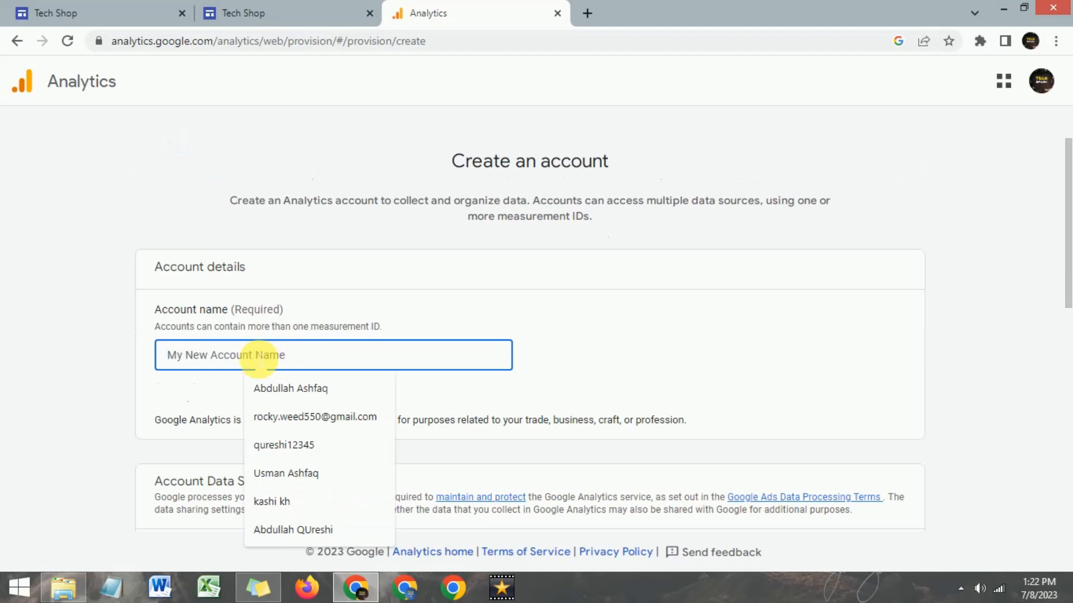
pyautogui.click(459, 275)
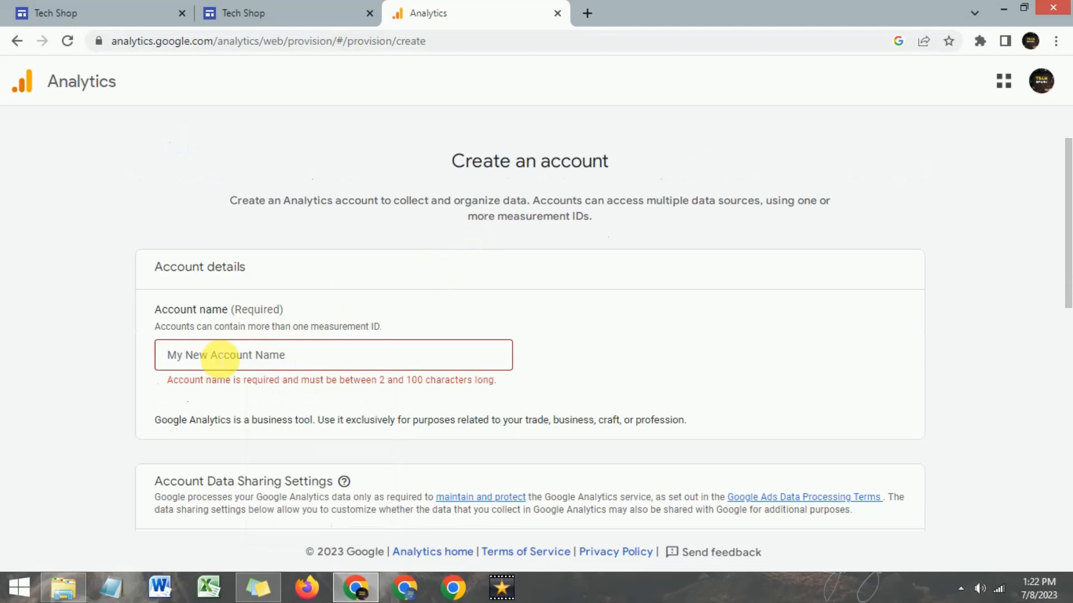
pyautogui.click(221, 357)
pyautogui.write('tech')
pyautogui.press('BackSpace')
pyautogui.press('BackSpace')
pyautogui.press('BackSpace')
pyautogui.press('BackSpace')
pyautogui.press('BackSpace')
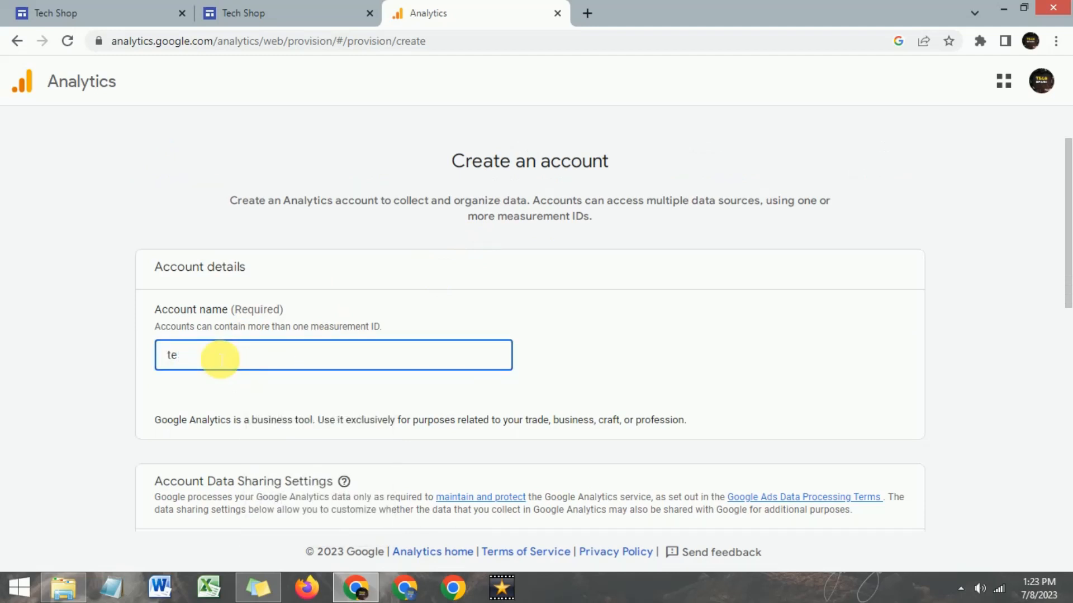
pyautogui.write('Tech Shop Shop')
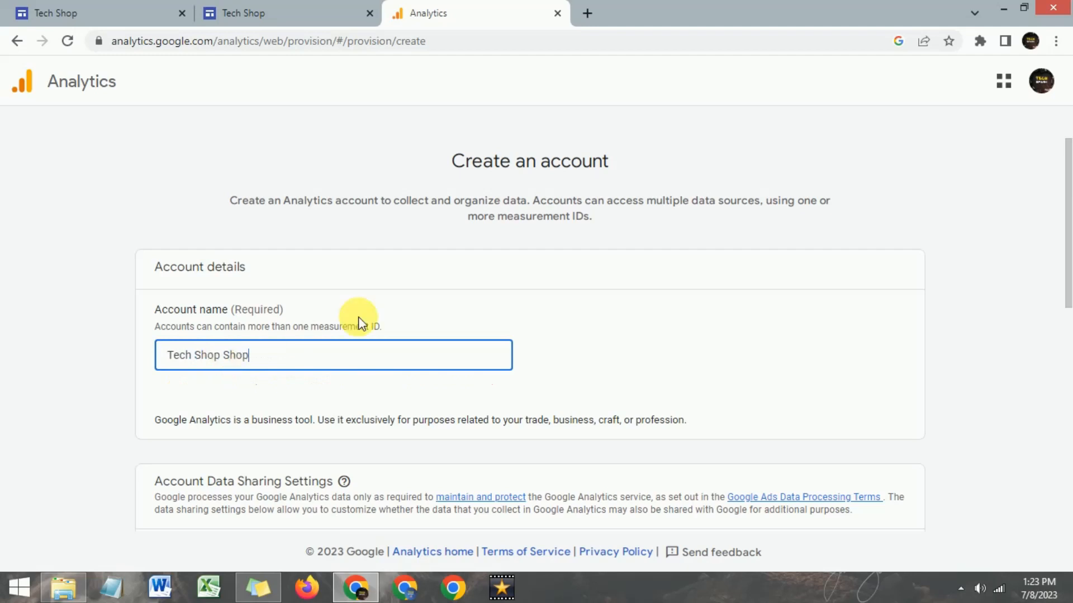
pyautogui.scroll(-1, 237, 306)
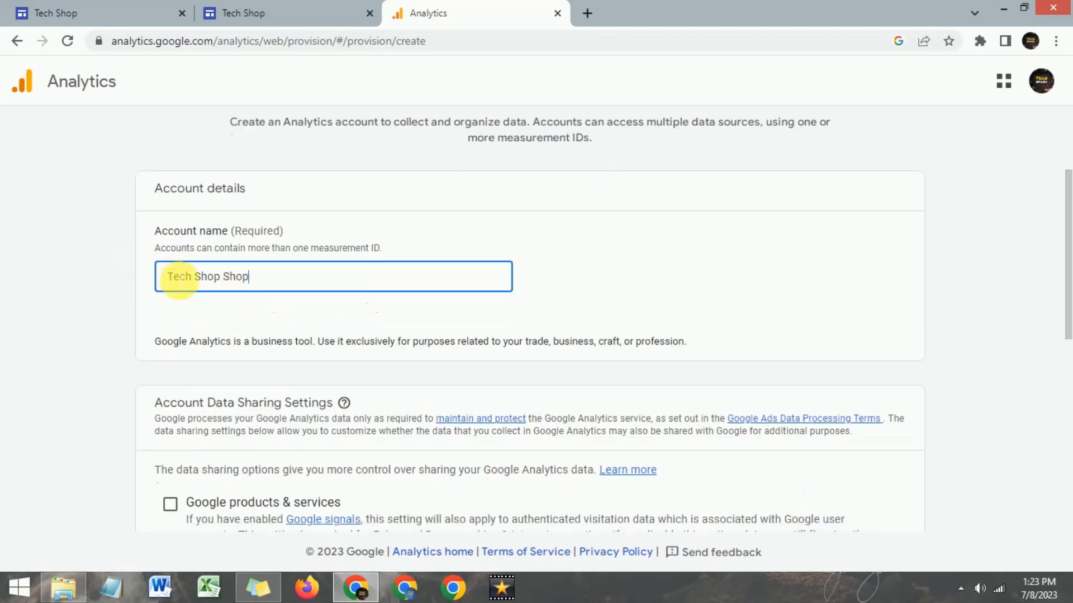
# - Review the account data sharing settings, leave them as set, and continue to property creation
pyautogui.scroll(-1, 173, 276)
pyautogui.scroll(-4, 173, 276)
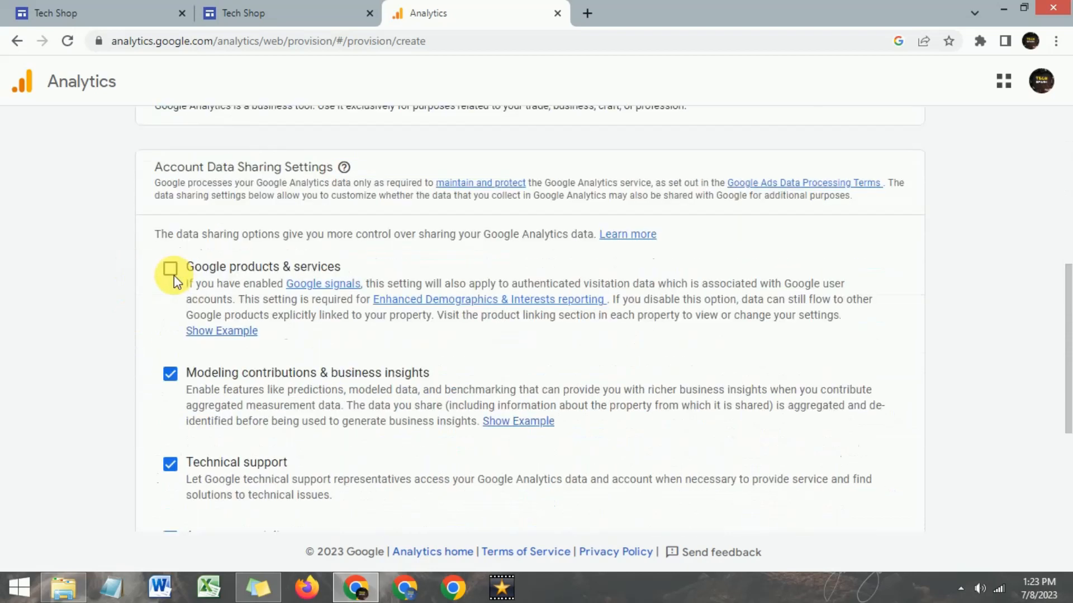
pyautogui.scroll(-1, 173, 276)
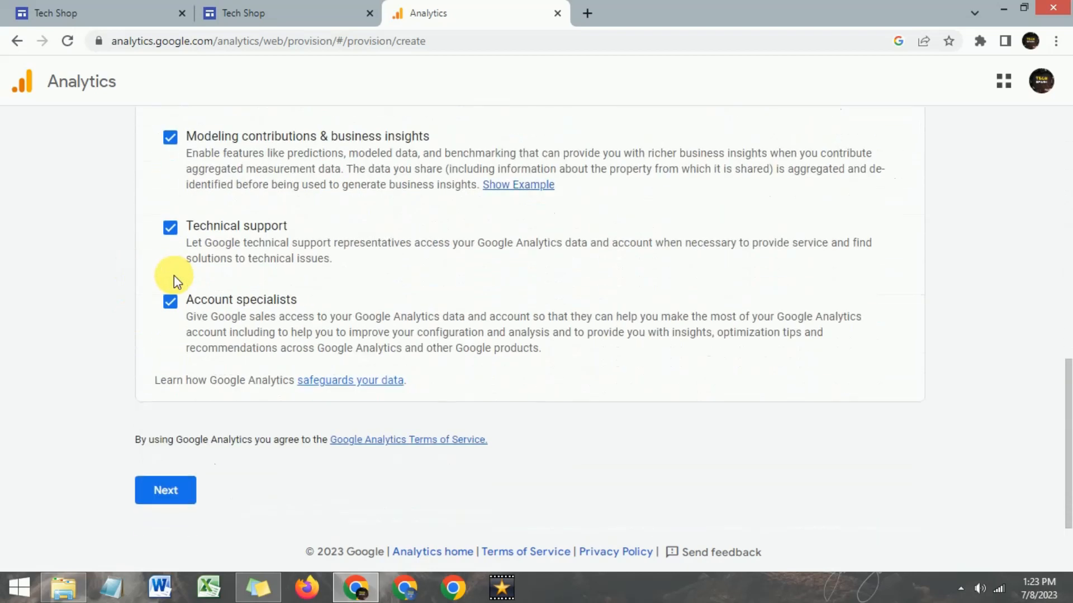
pyautogui.scroll(3, 197, 275)
pyautogui.scroll(-3, 215, 291)
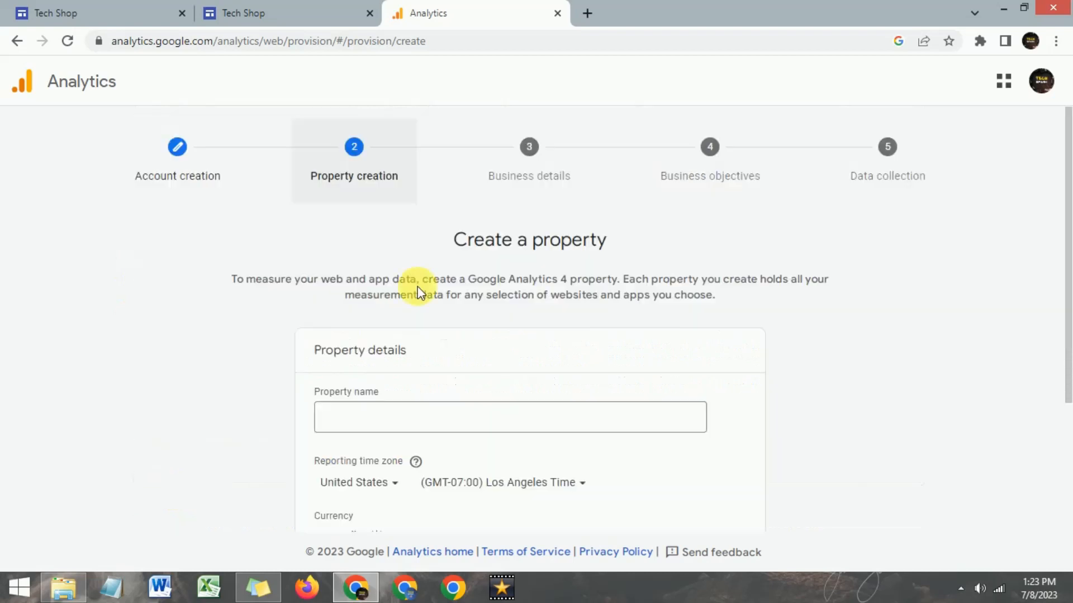
# - Enter Tech Shop Shop as the property name in the property details
pyautogui.scroll(-3, 419, 287)
pyautogui.click(356, 266)
pyautogui.write('Tec')
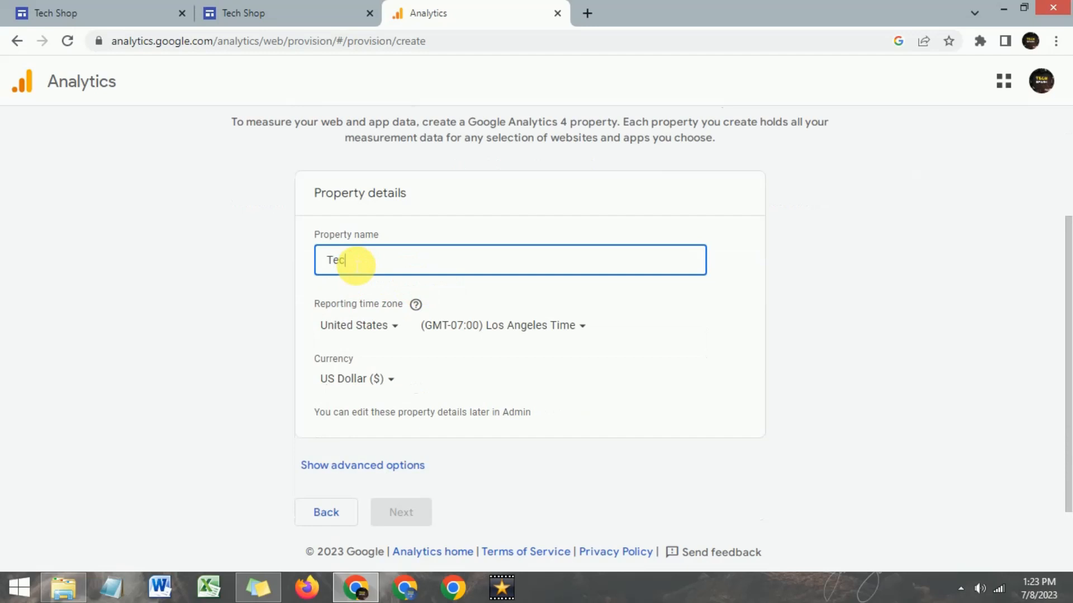
pyautogui.write('h Shop Shop')
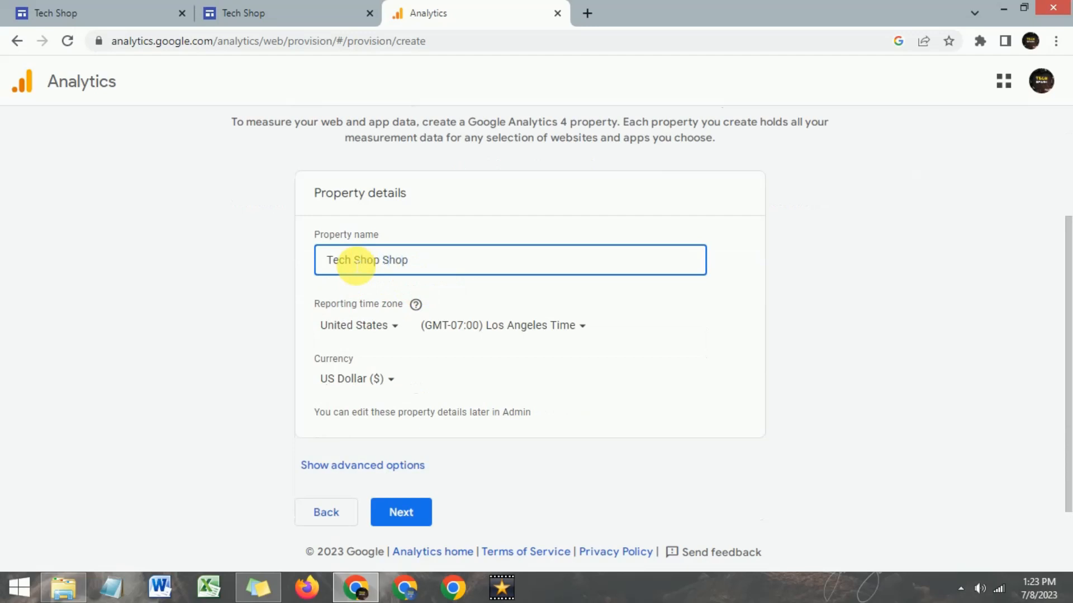
# - Set the property's reporting time zone country to Pakistan, keep US Dollar as the currency, and continue to the business details
pyautogui.scroll(-1, 425, 257)
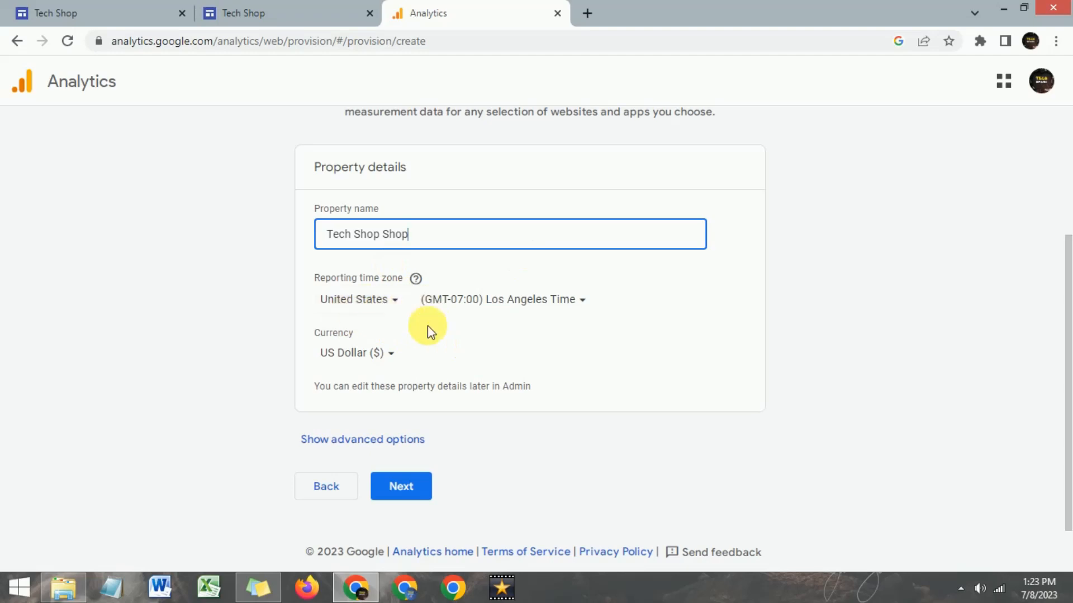
pyautogui.click(390, 300)
pyautogui.write('pakista')
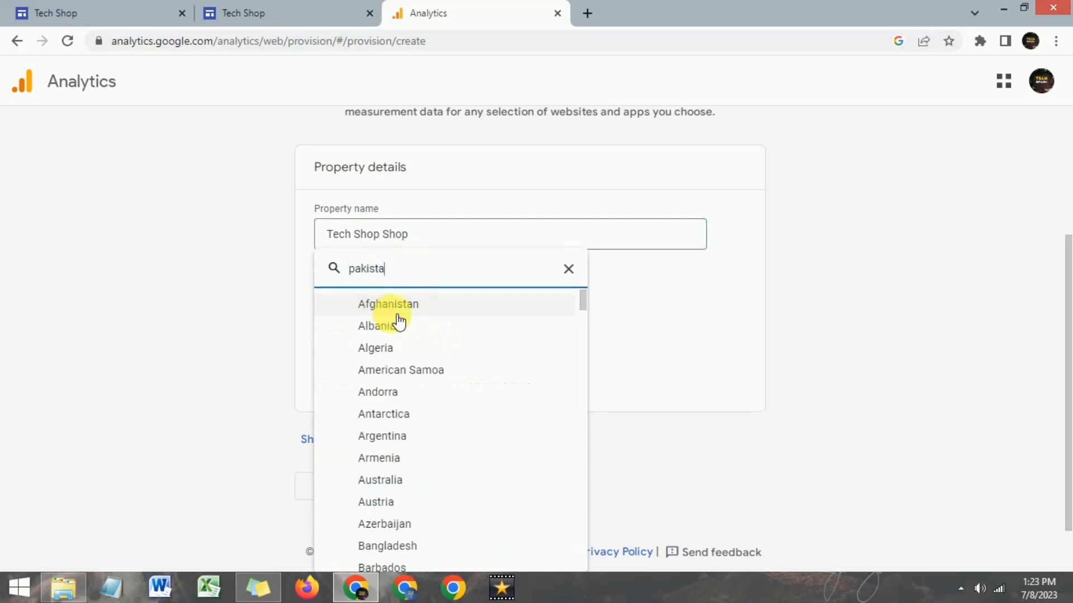
pyautogui.click(396, 308)
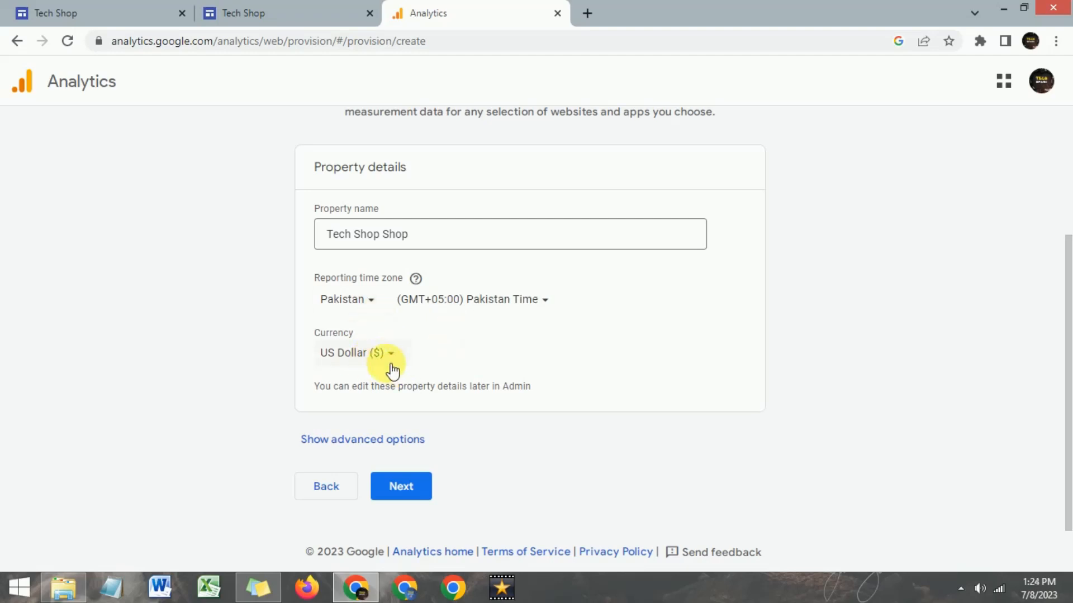
pyautogui.click(400, 489)
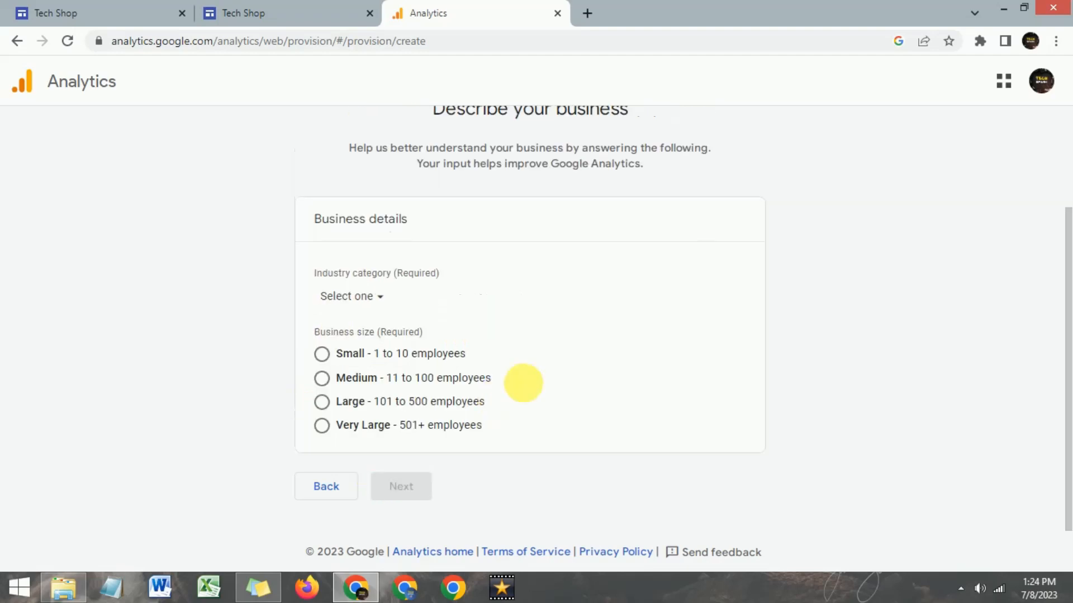
# - Choose Shopping as the industry category in the business details
pyautogui.scroll(2, 357, 219)
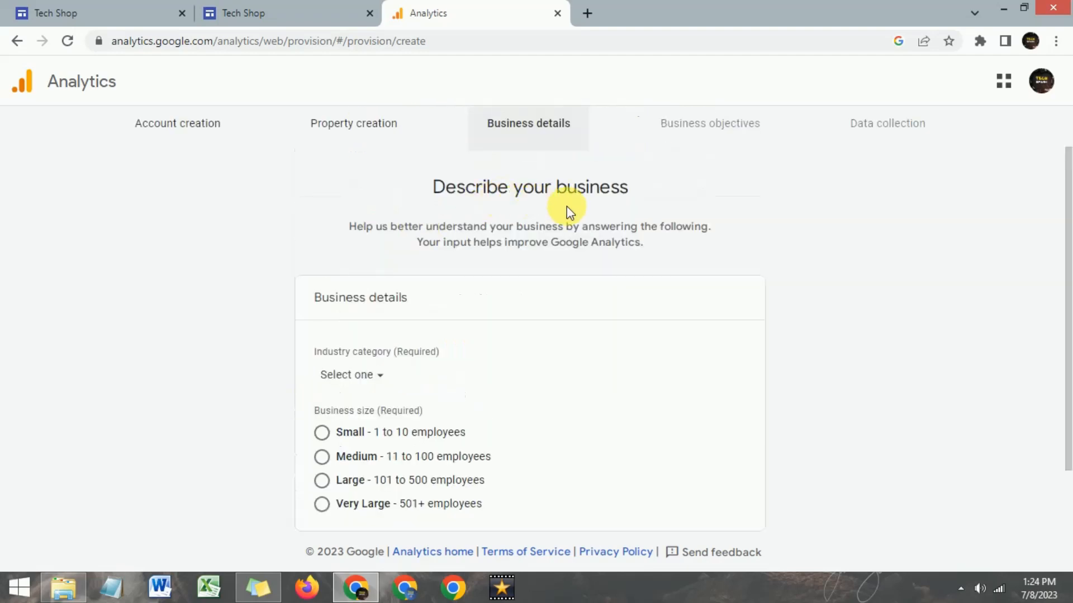
pyautogui.moveTo(312, 352); pyautogui.dragTo(416, 357)
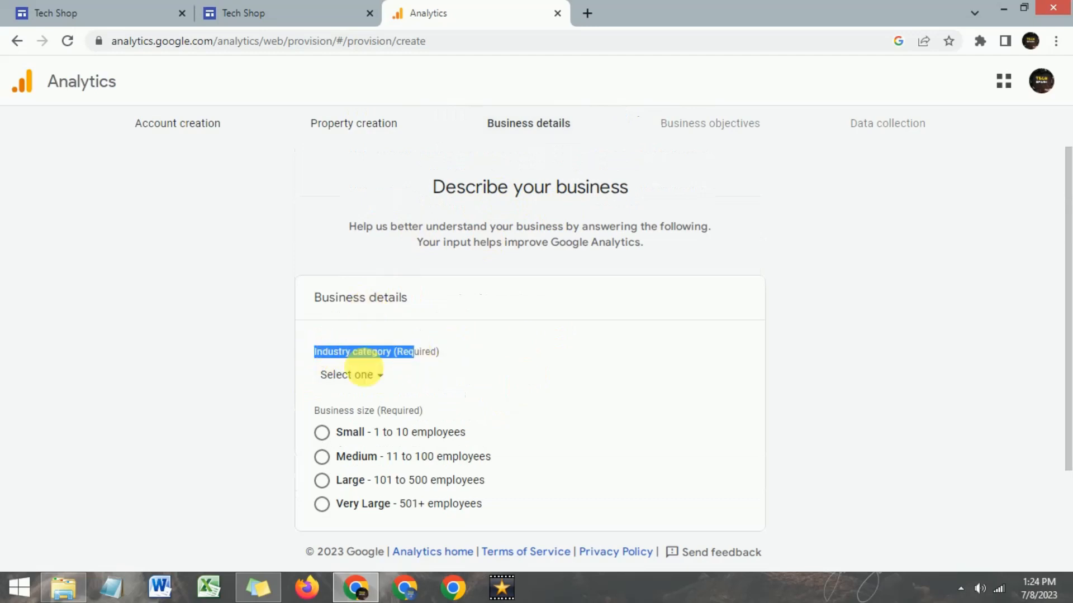
pyautogui.click(366, 376)
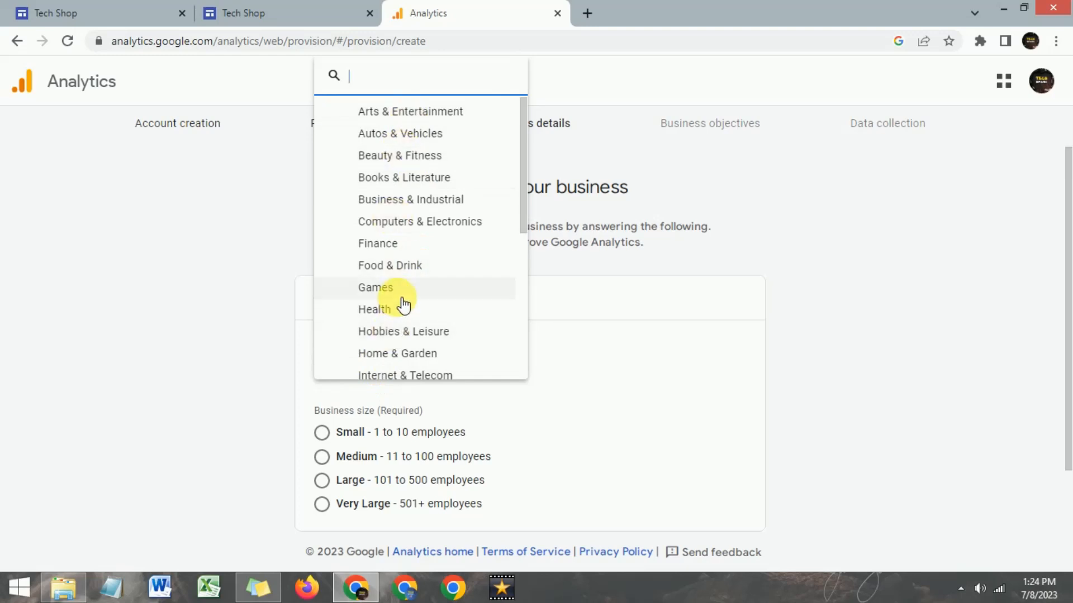
pyautogui.scroll(-3, 401, 296)
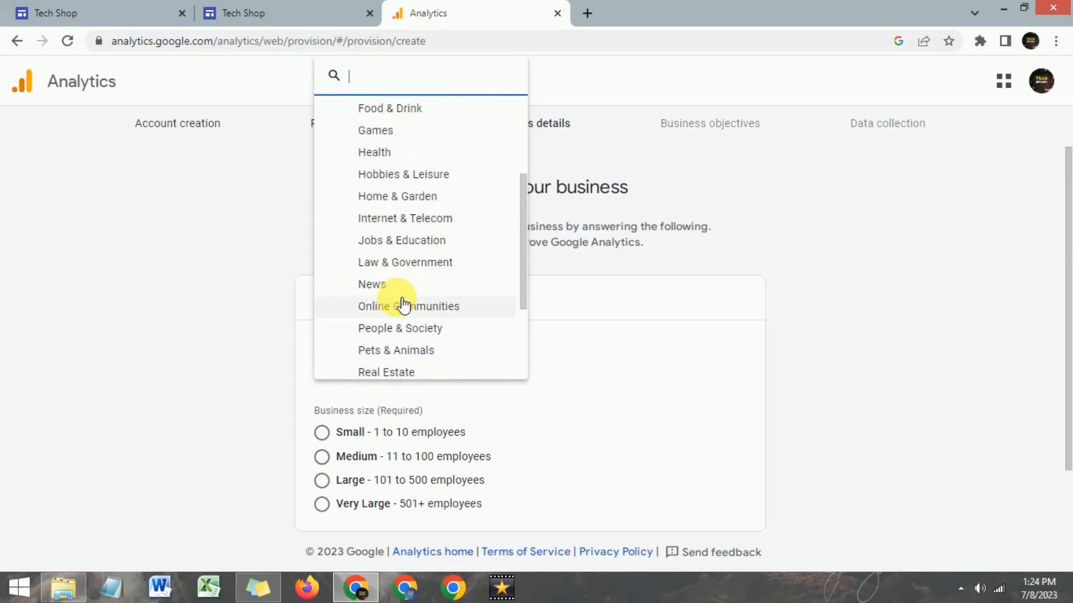
pyautogui.scroll(-2, 402, 305)
pyautogui.scroll(-2, 402, 305)
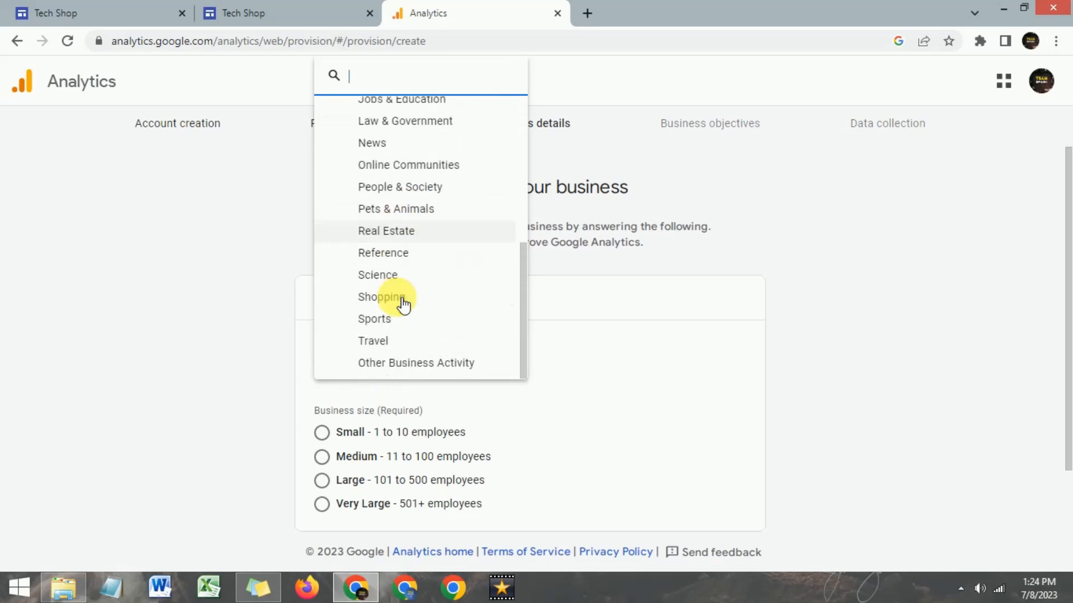
pyautogui.click(402, 302)
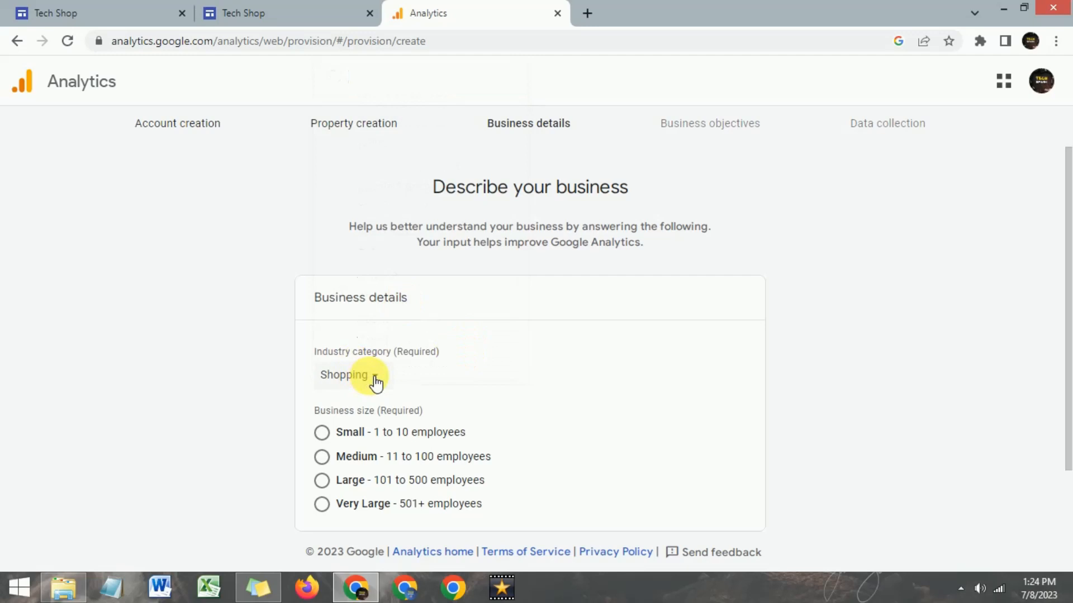
# - Set the business size to Small - 1 to 10 employees and continue to the business objectives
pyautogui.scroll(-2, 445, 337)
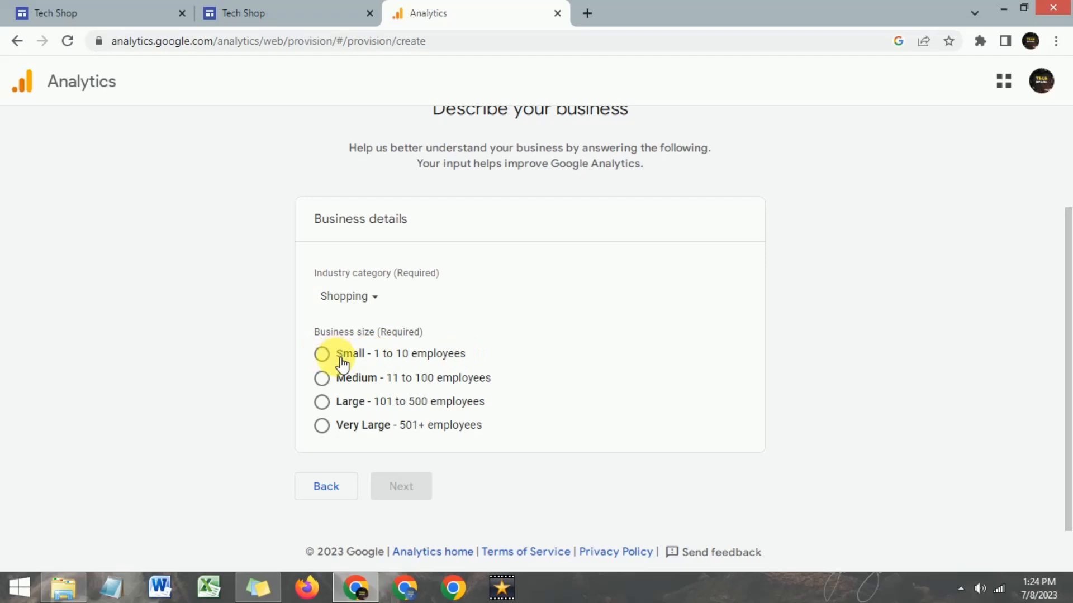
pyautogui.click(326, 363)
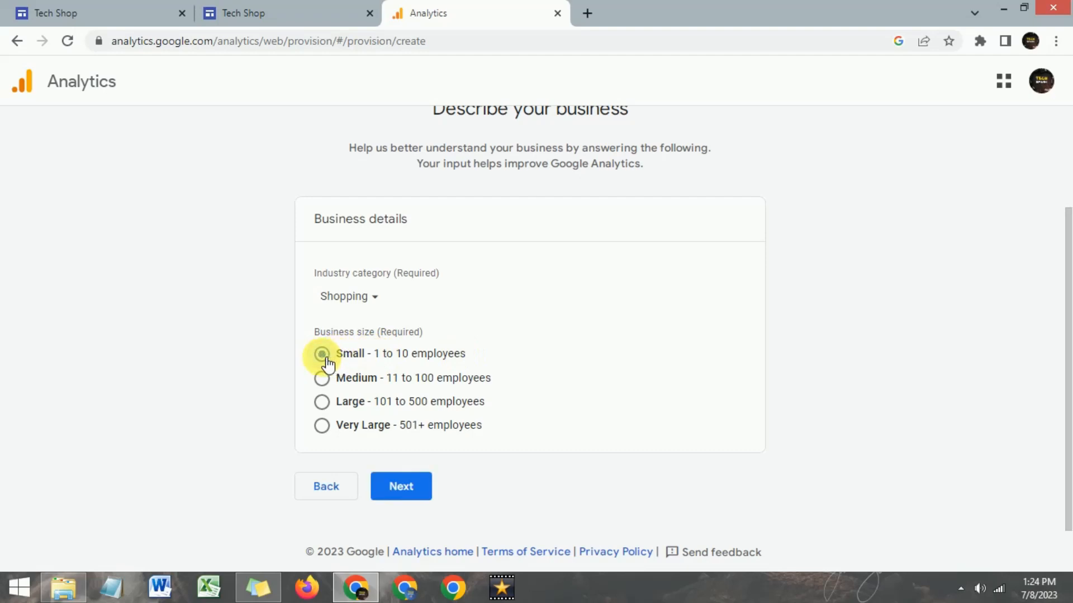
pyautogui.click(401, 487)
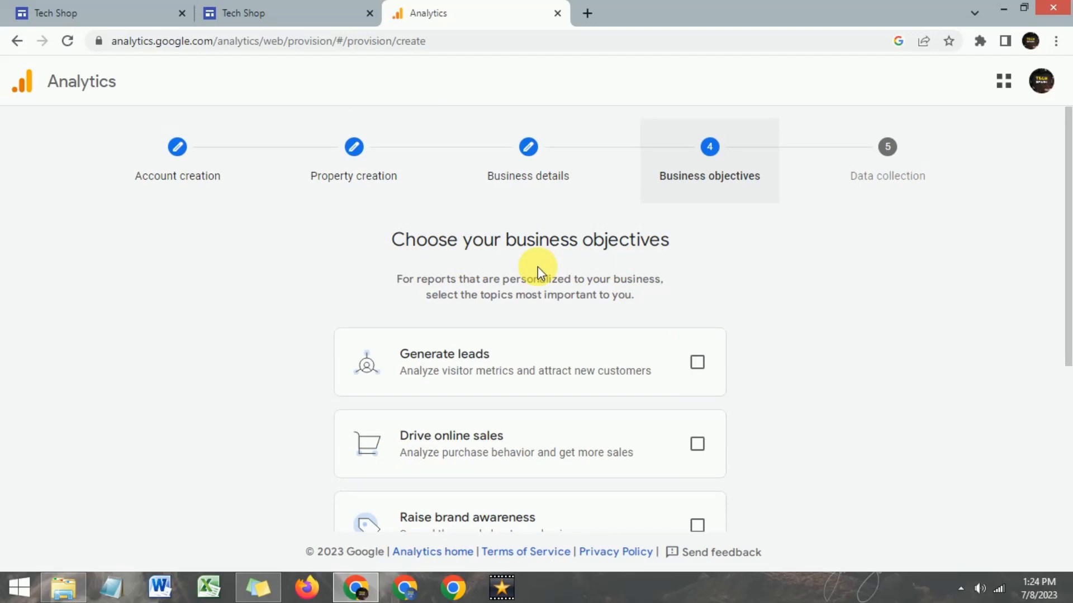
# - Select Generate leads, Drive online sales and Examine user behavior as the business objectives
pyautogui.scroll(-3, 538, 266)
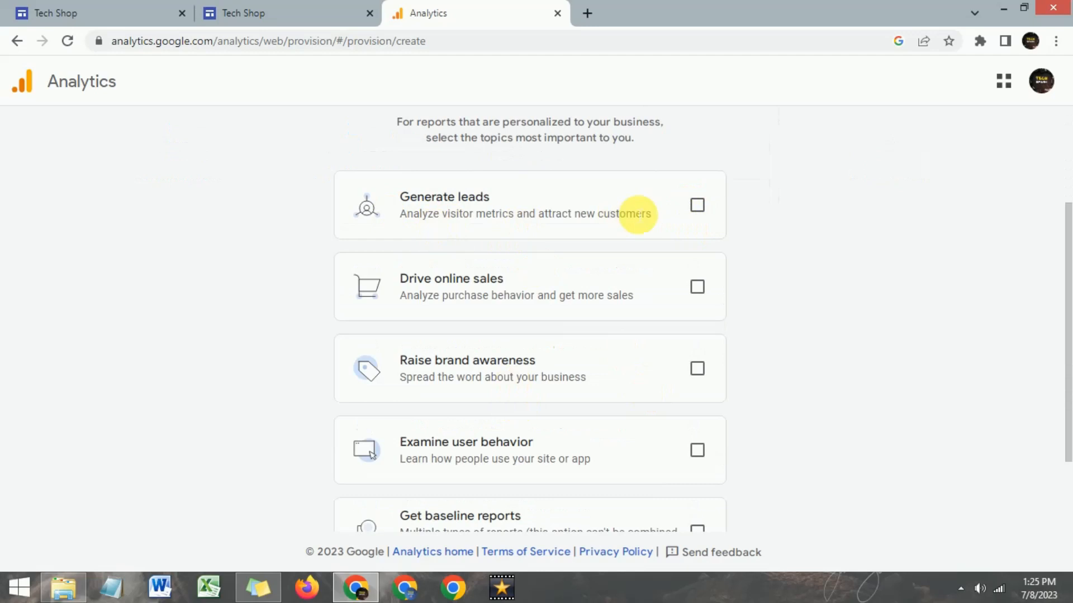
pyautogui.click(701, 207)
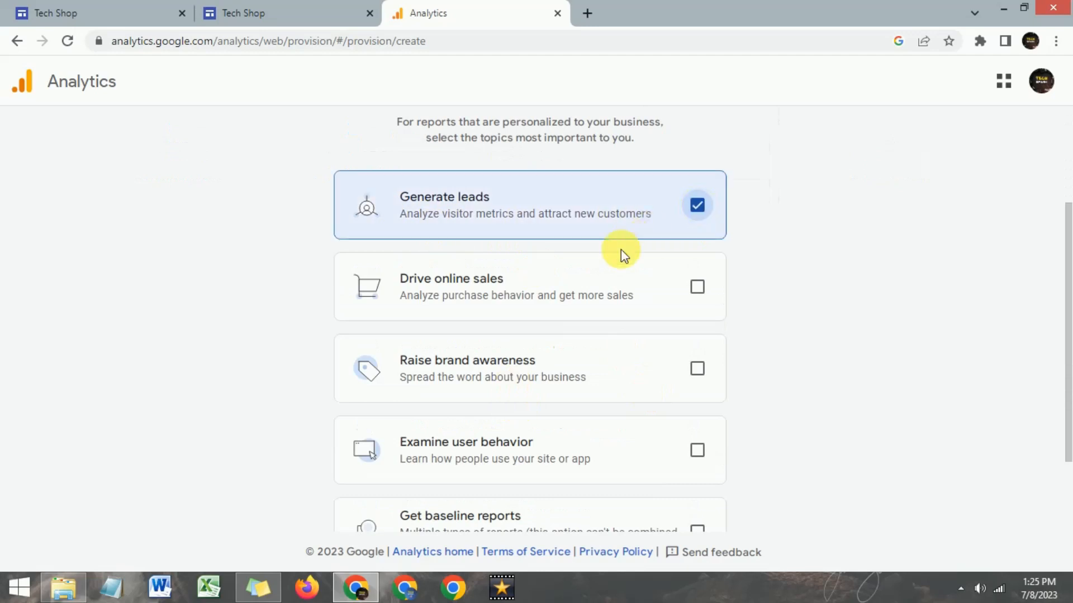
pyautogui.scroll(-2, 597, 269)
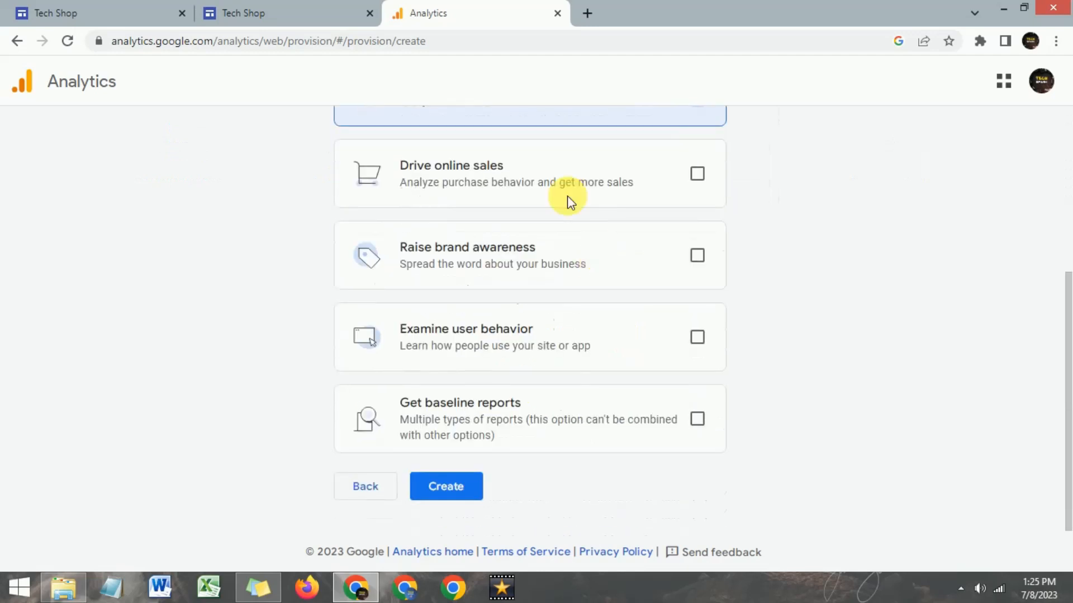
pyautogui.click(702, 175)
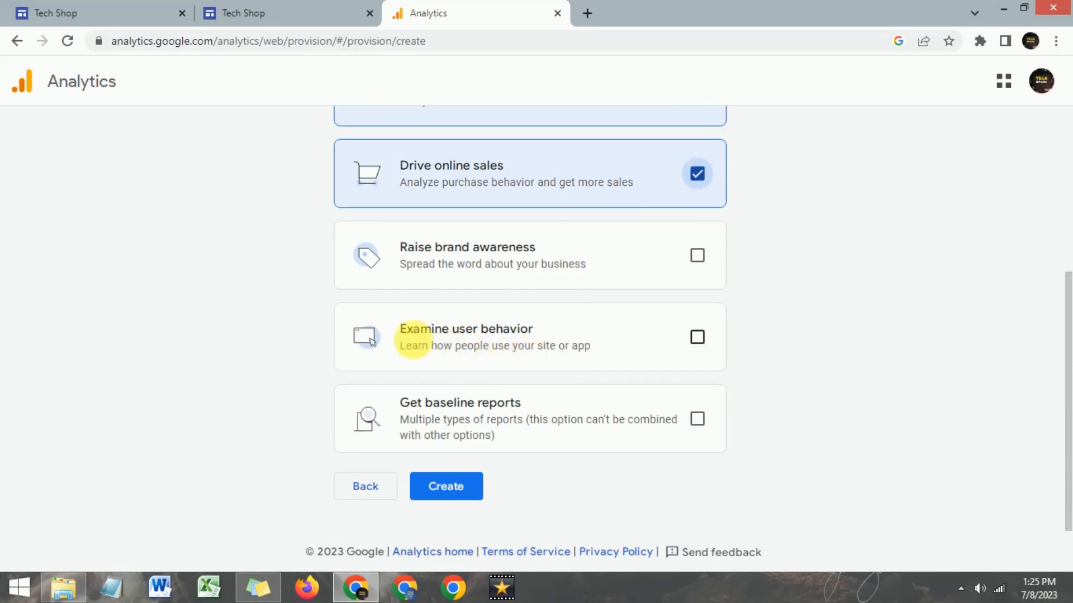
pyautogui.click(698, 339)
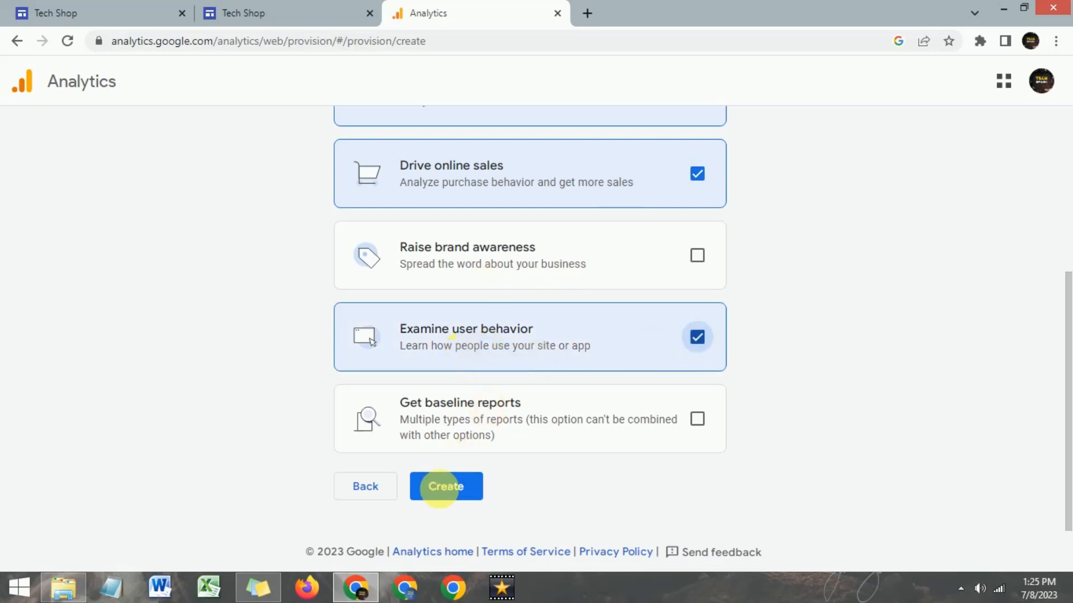
# - Create the account and accept the Google Analytics Terms of Service along with the GDPR Data Processing Terms
pyautogui.click(452, 492)
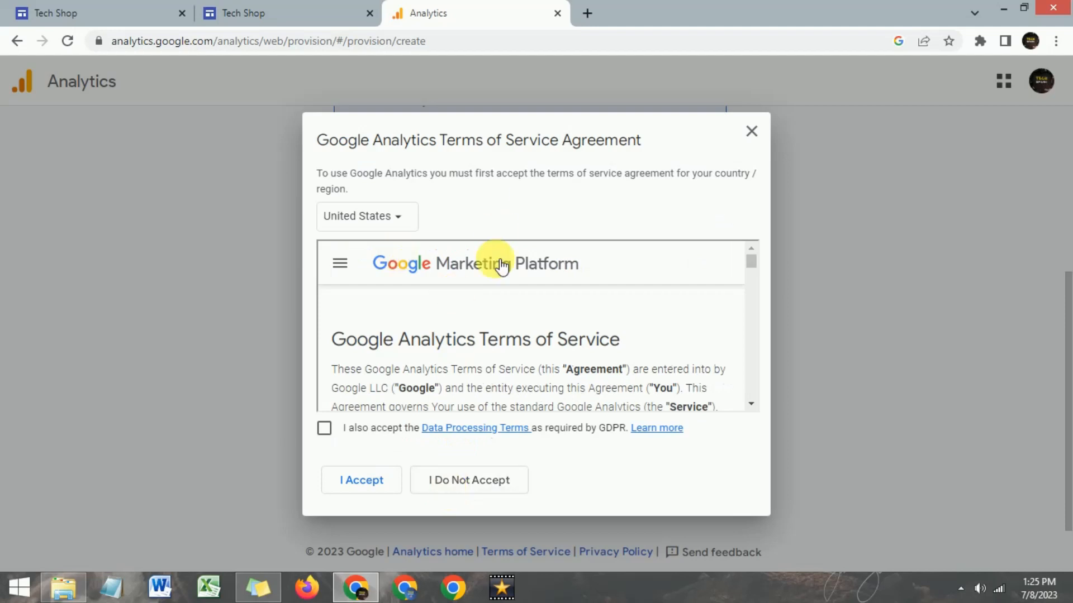
pyautogui.click(328, 433)
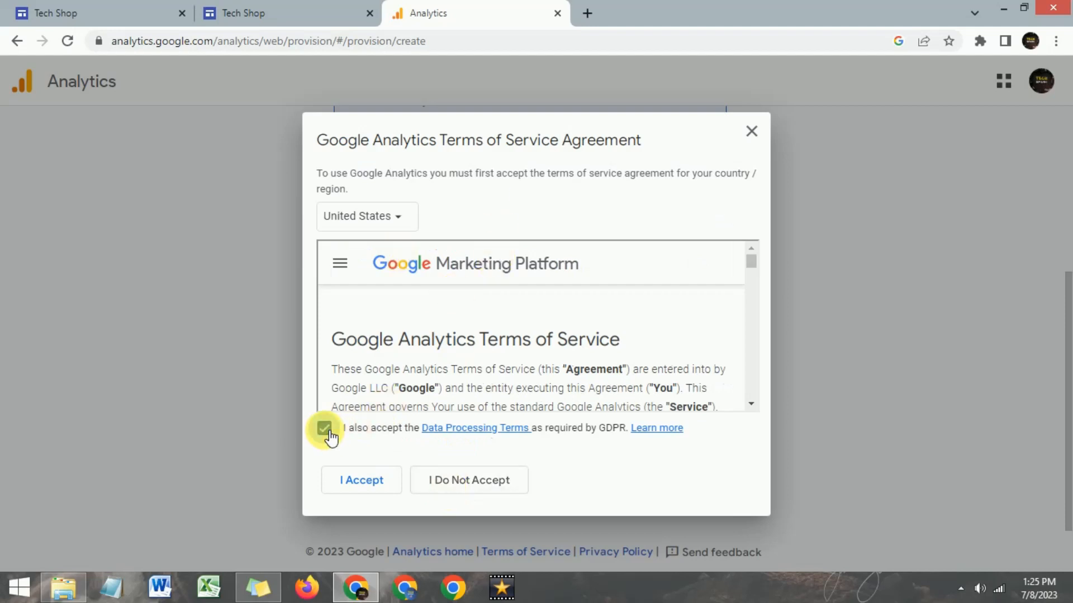
pyautogui.click(377, 483)
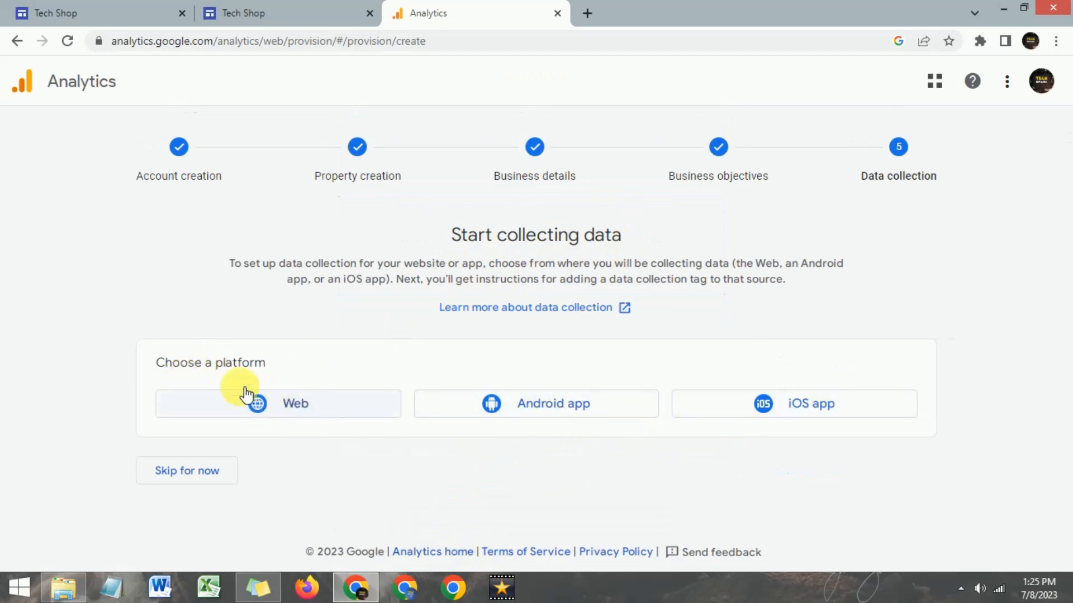
# - Choose Web as the data collection platform and begin the website URL entry of the new web stream
pyautogui.click(296, 412)
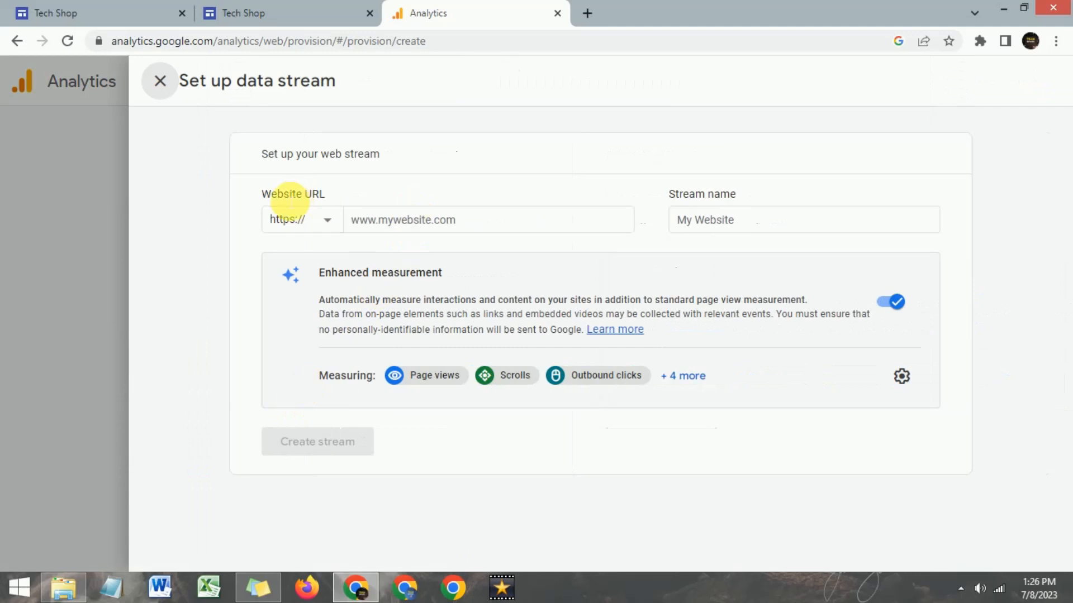
pyautogui.click(389, 219)
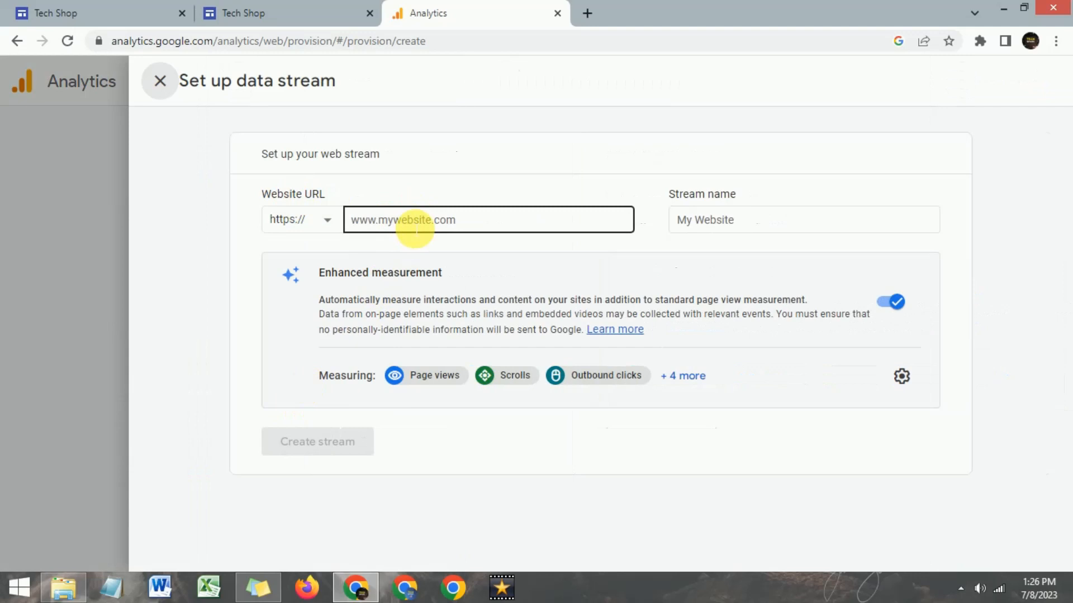
pyautogui.click(499, 230)
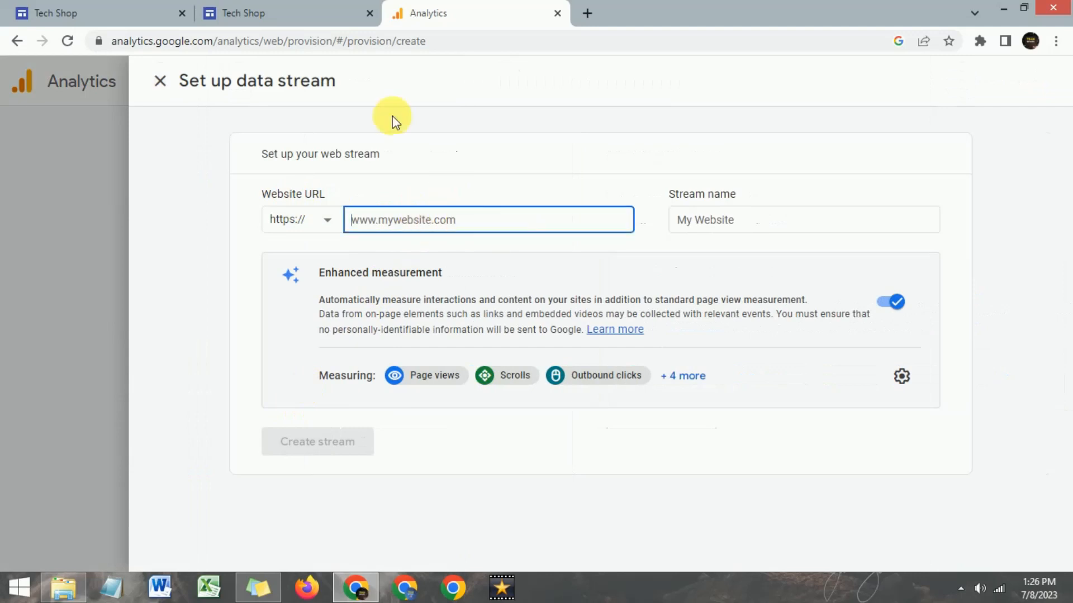
# - Copy the published Tech Shop site's address through /home, leaving out the ?authuser=0 ending
pyautogui.click(263, 12)
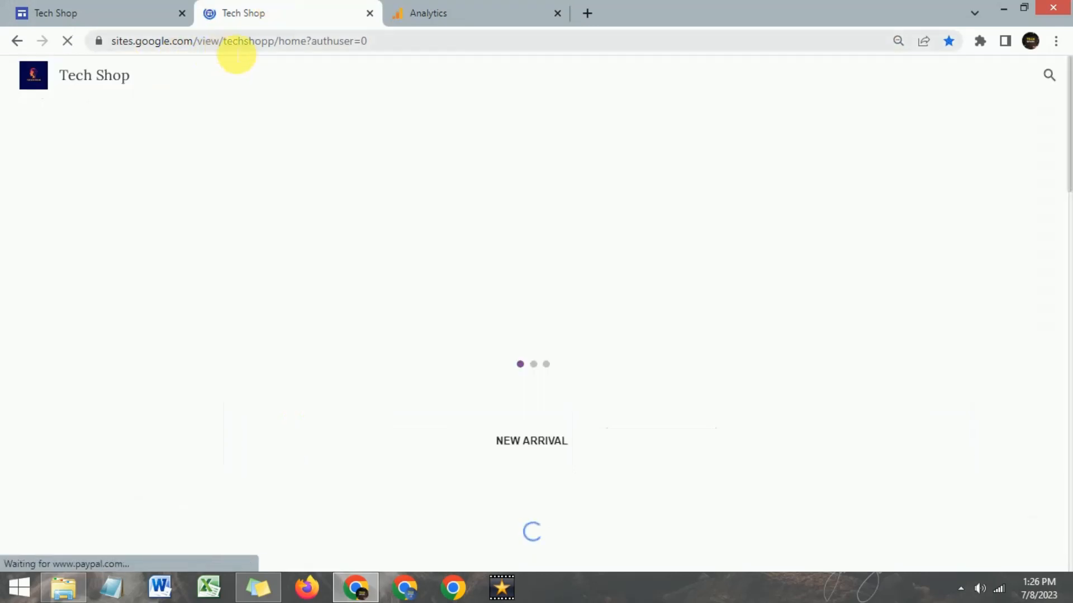
pyautogui.moveTo(308, 41); pyautogui.dragTo(82, 40)
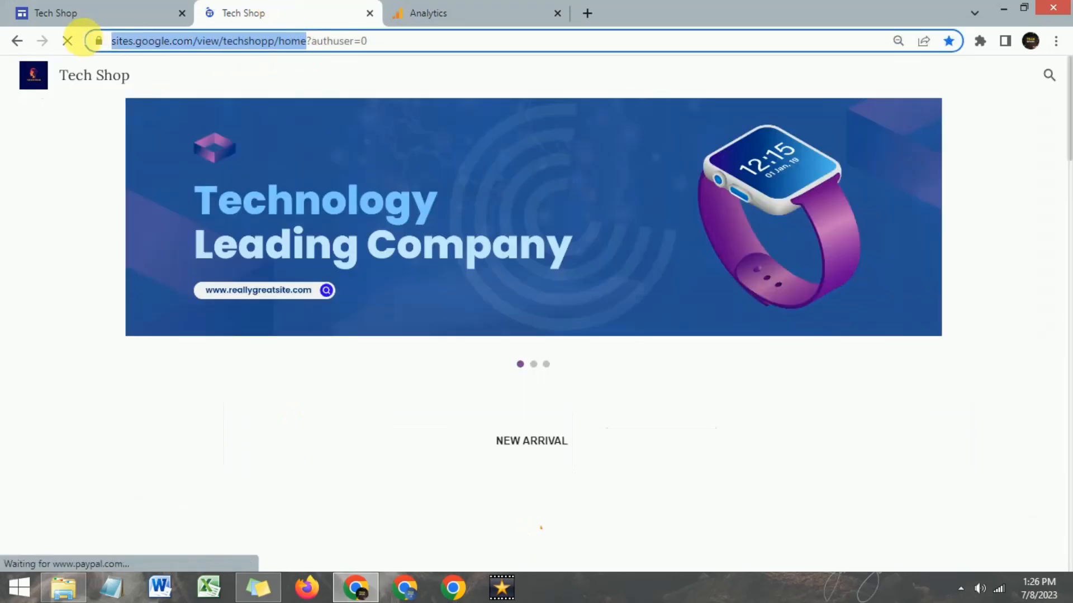
pyautogui.rightClick(193, 40)
pyautogui.click(232, 97)
pyautogui.click(476, 7)
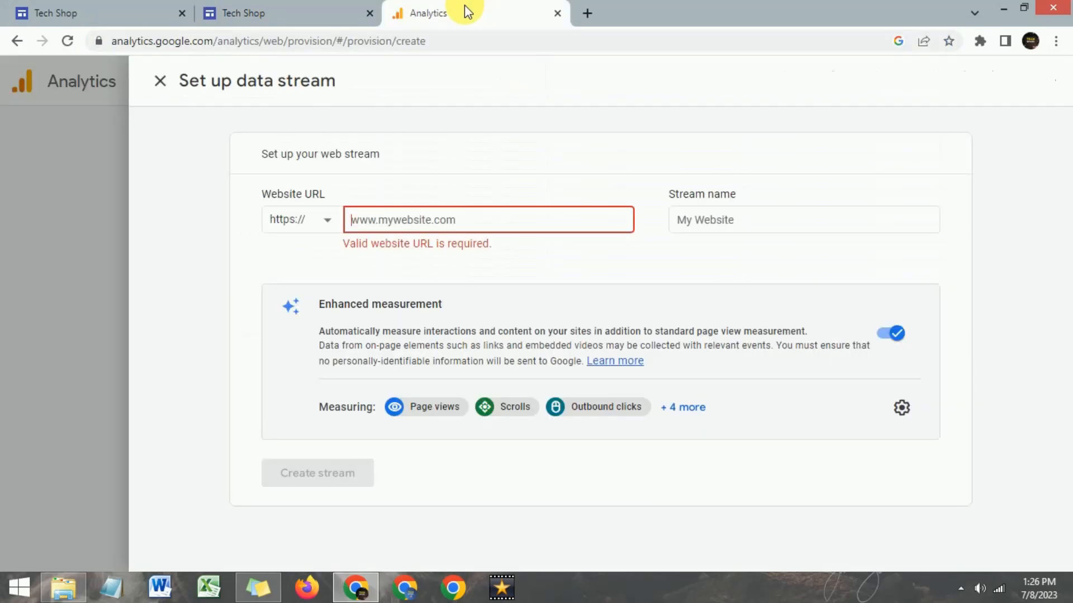
pyautogui.click(425, 220)
pyautogui.rightClick(424, 219)
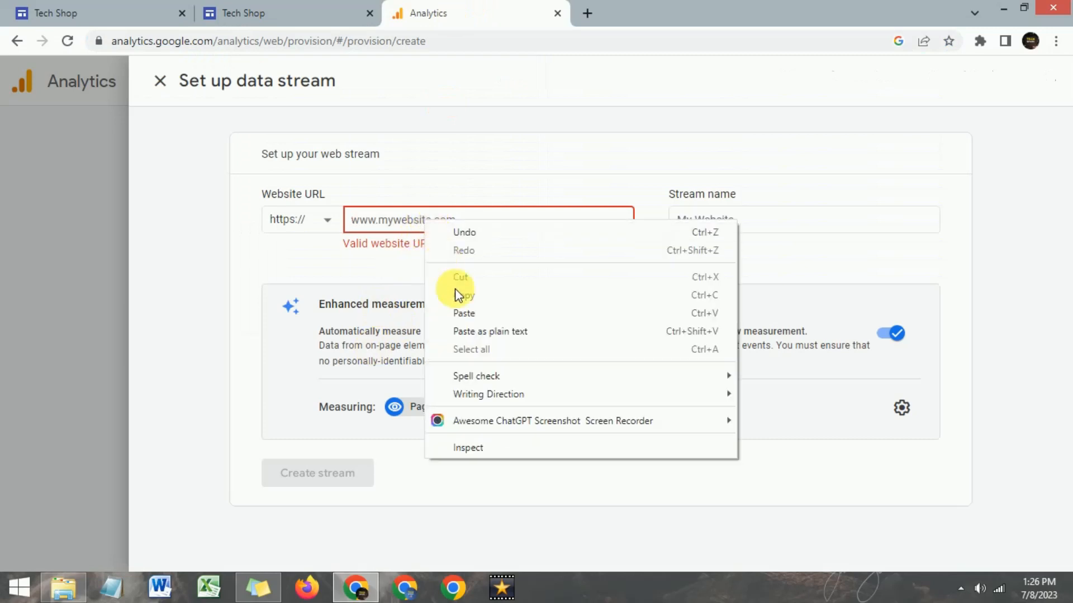
pyautogui.click(466, 313)
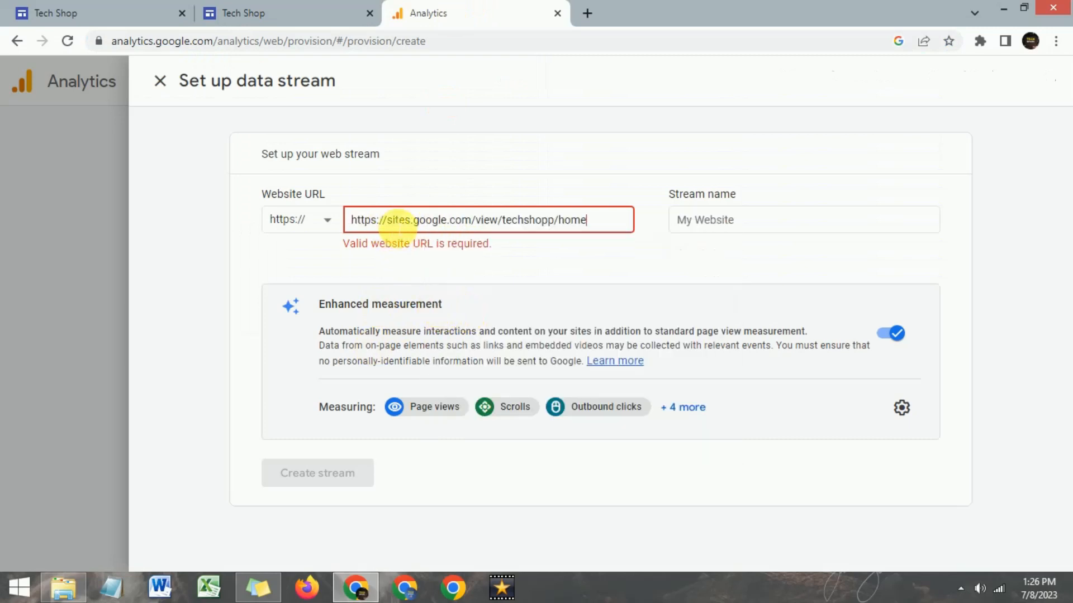
pyautogui.moveTo(388, 223); pyautogui.dragTo(349, 232)
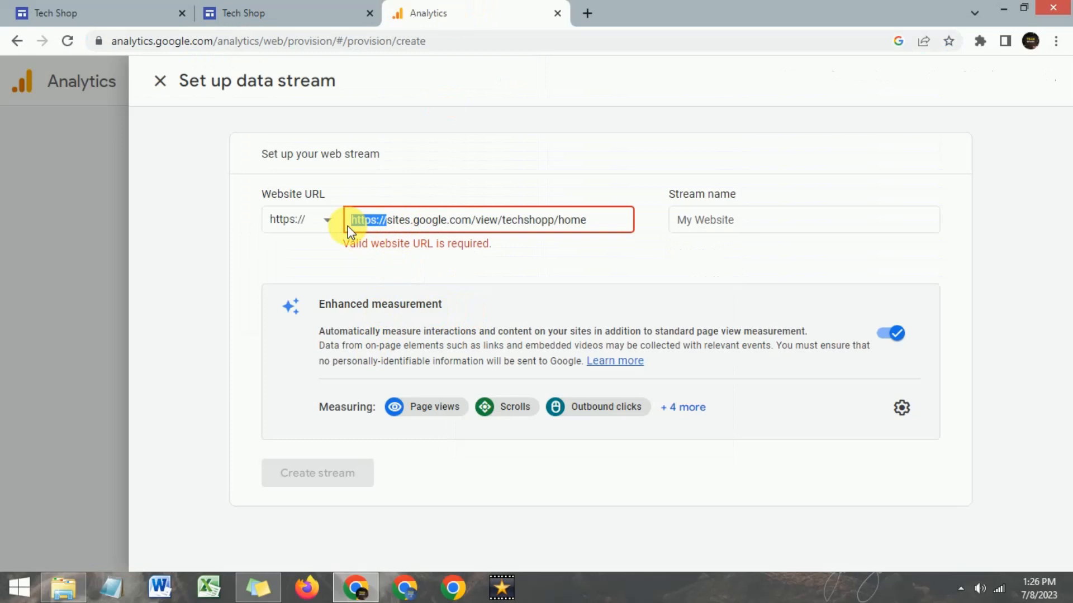
pyautogui.press('BackSpace')
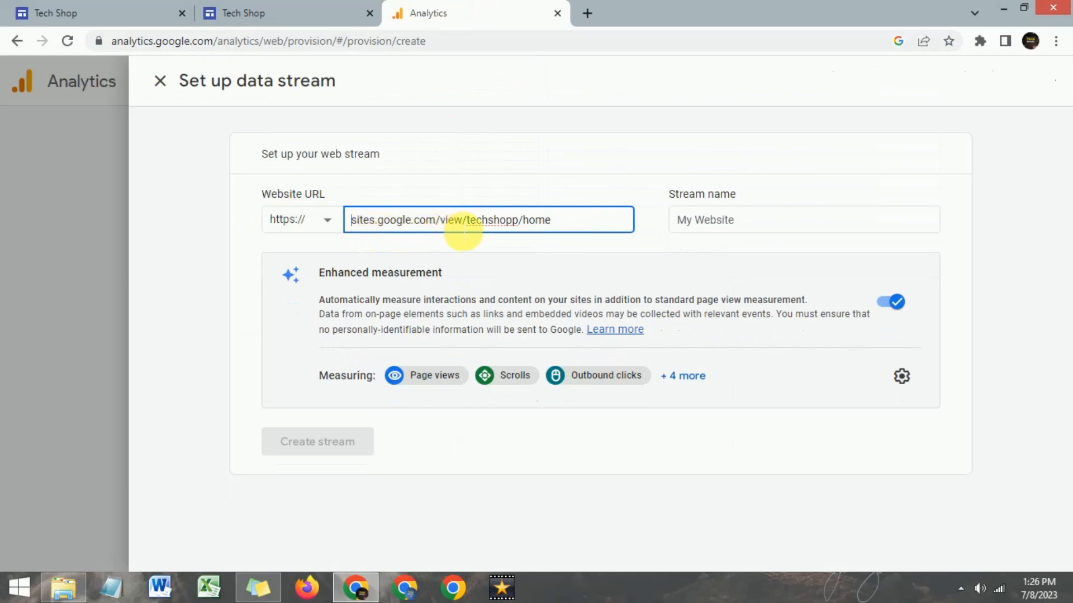
pyautogui.moveTo(521, 221); pyautogui.dragTo(586, 224)
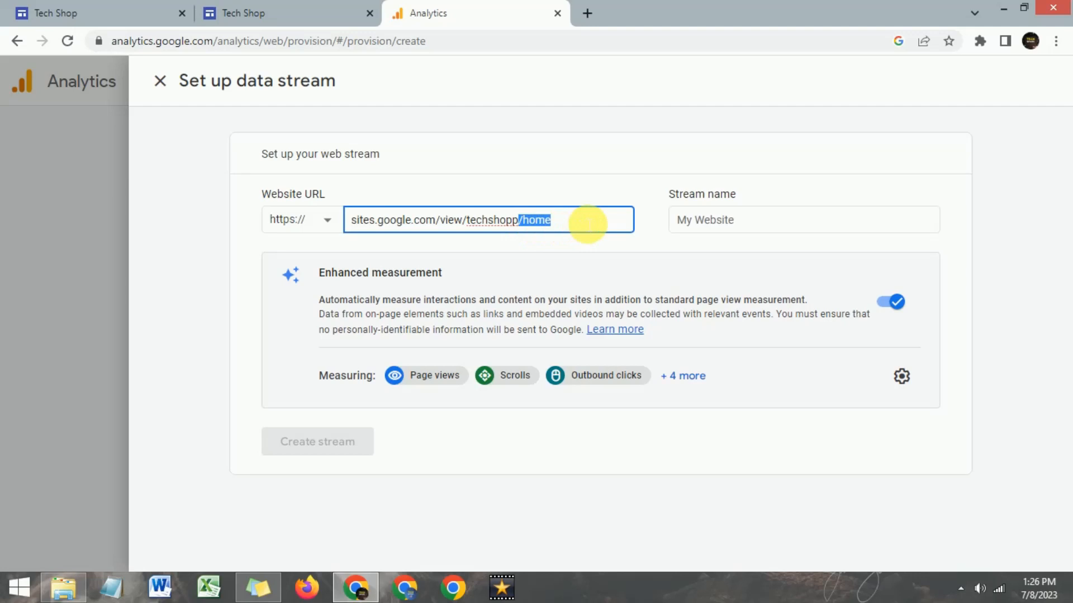
pyautogui.press('BackSpace')
# - Name the web stream Tech Shop and create it
pyautogui.click(702, 226)
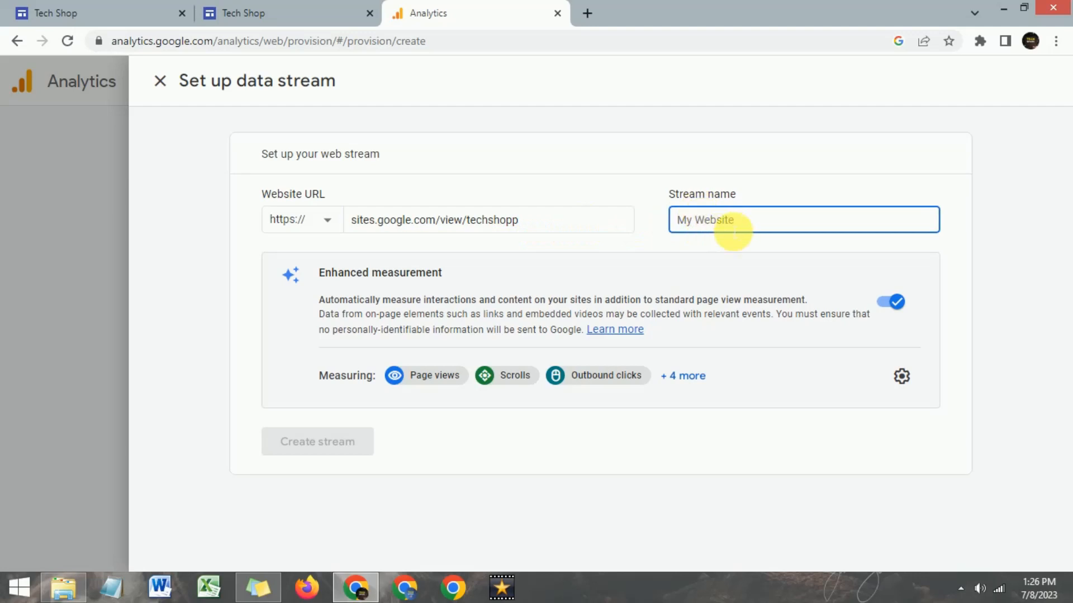
pyautogui.write('Tedch Shop')
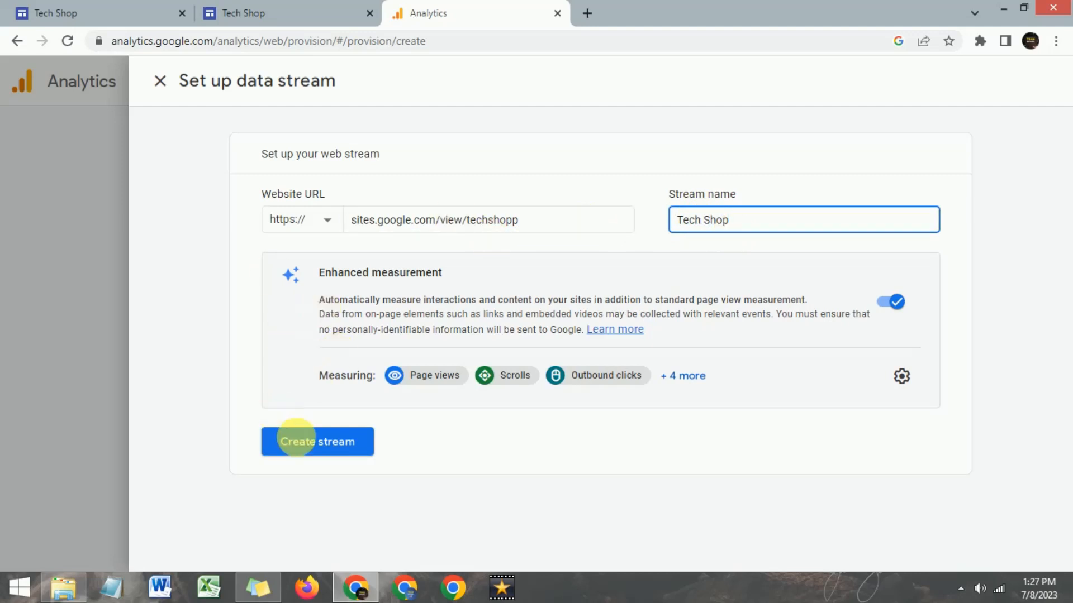
pyautogui.click(335, 454)
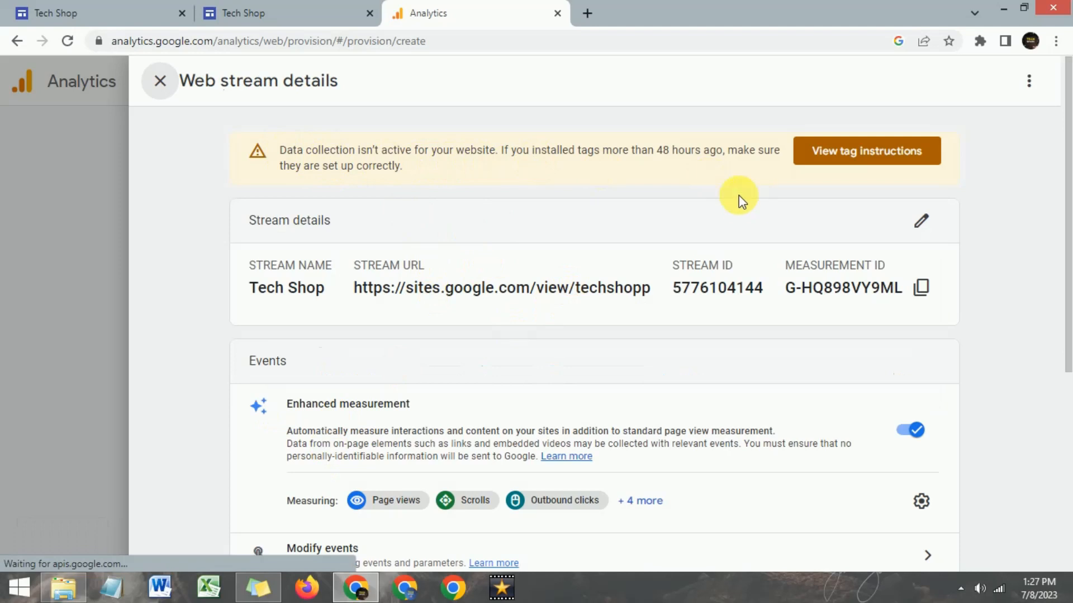
# - Copy the new stream's measurement ID into the Tech Shop site's Analytics settings in Google Sites, with analytics enabled, and close the settings
pyautogui.click(923, 289)
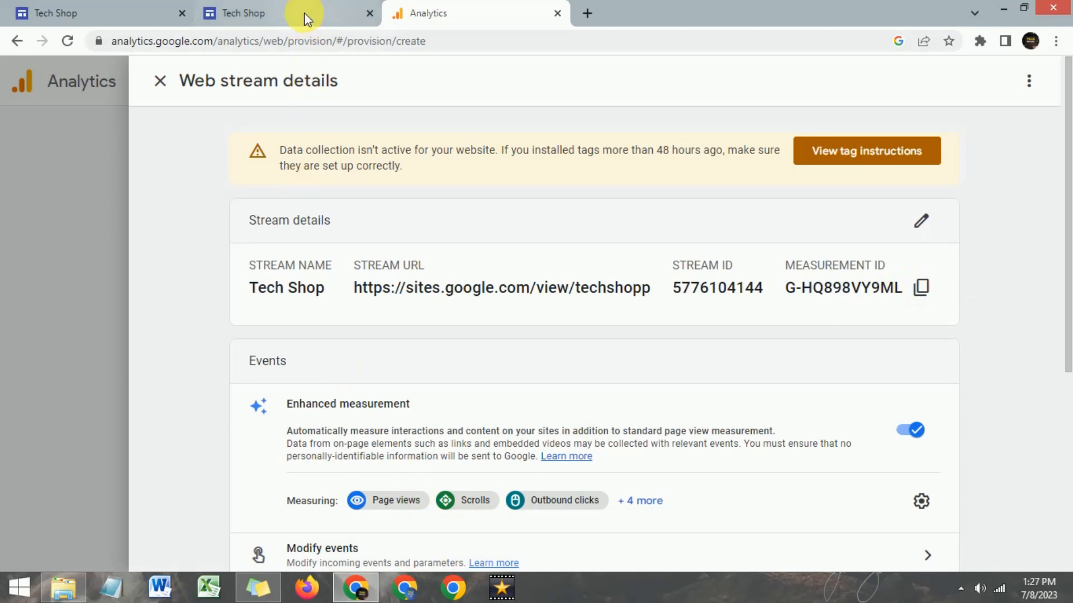
pyautogui.click(46, 10)
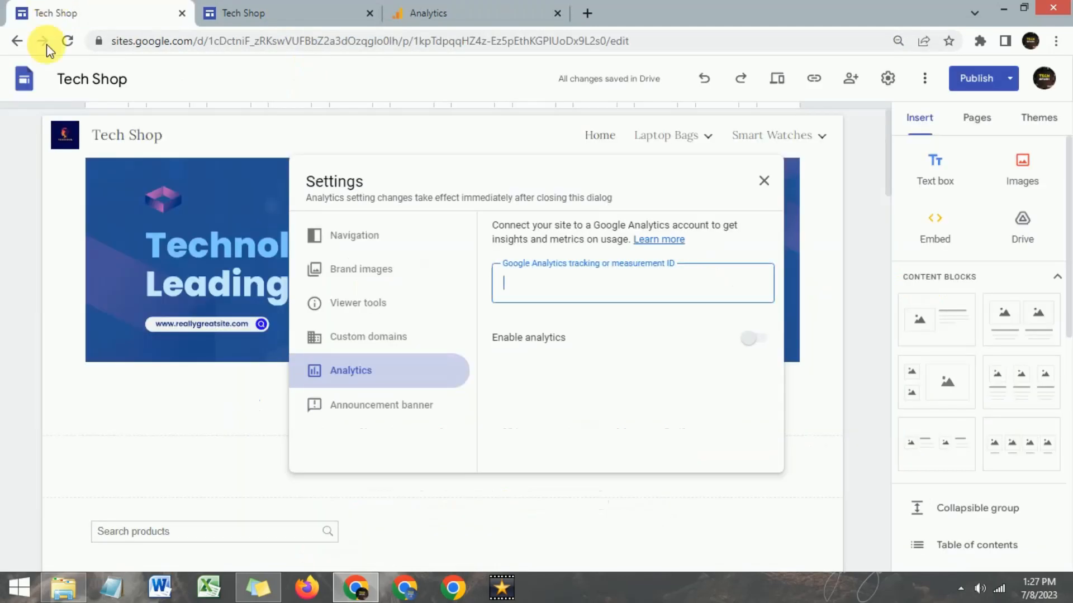
pyautogui.click(513, 289)
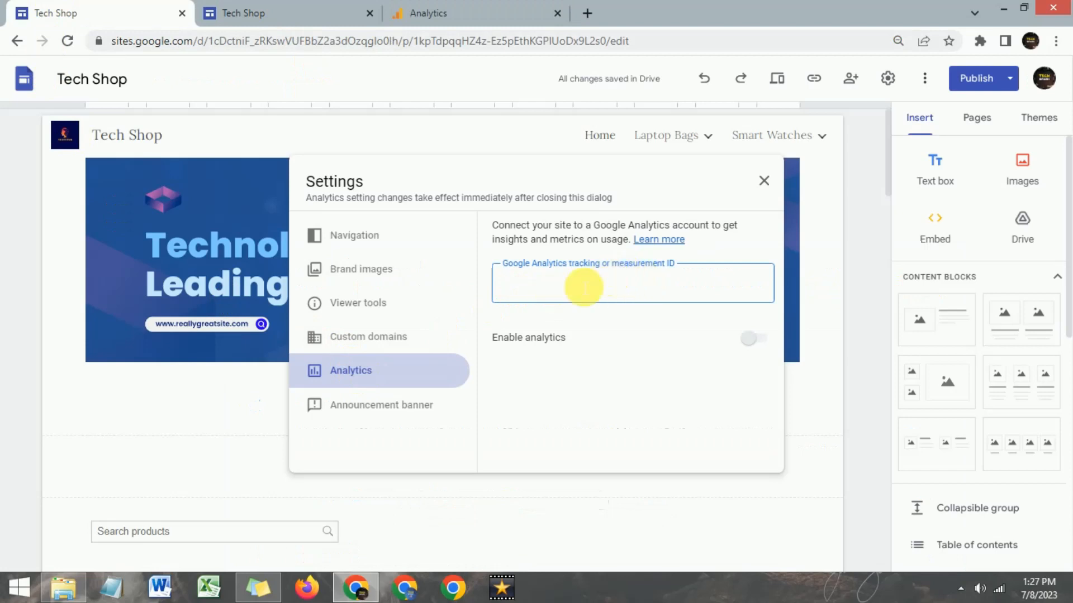
pyautogui.rightClick(548, 285)
pyautogui.click(594, 385)
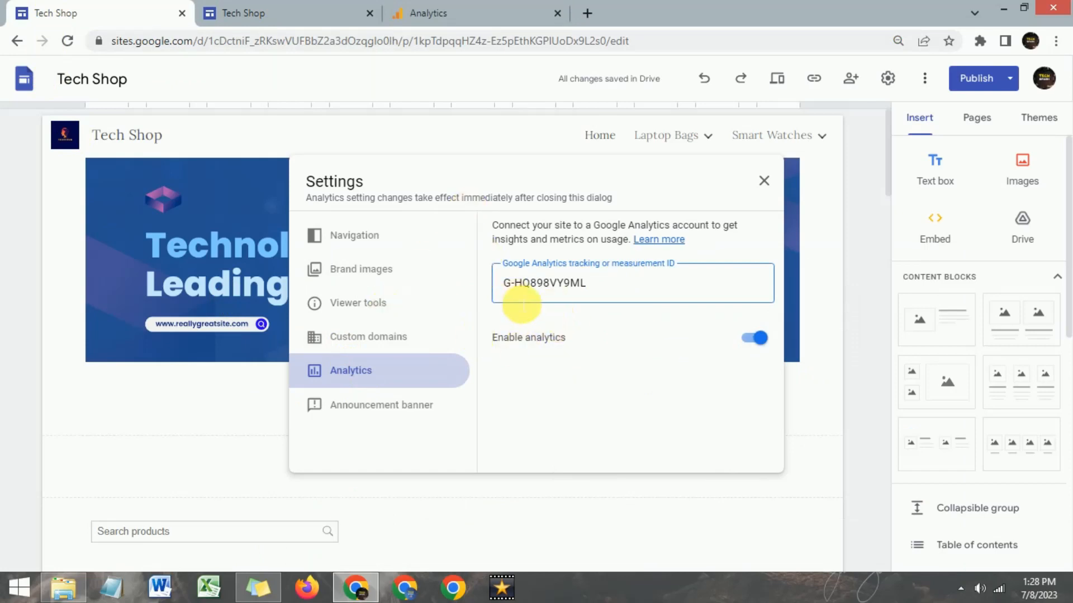
pyautogui.click(115, 400)
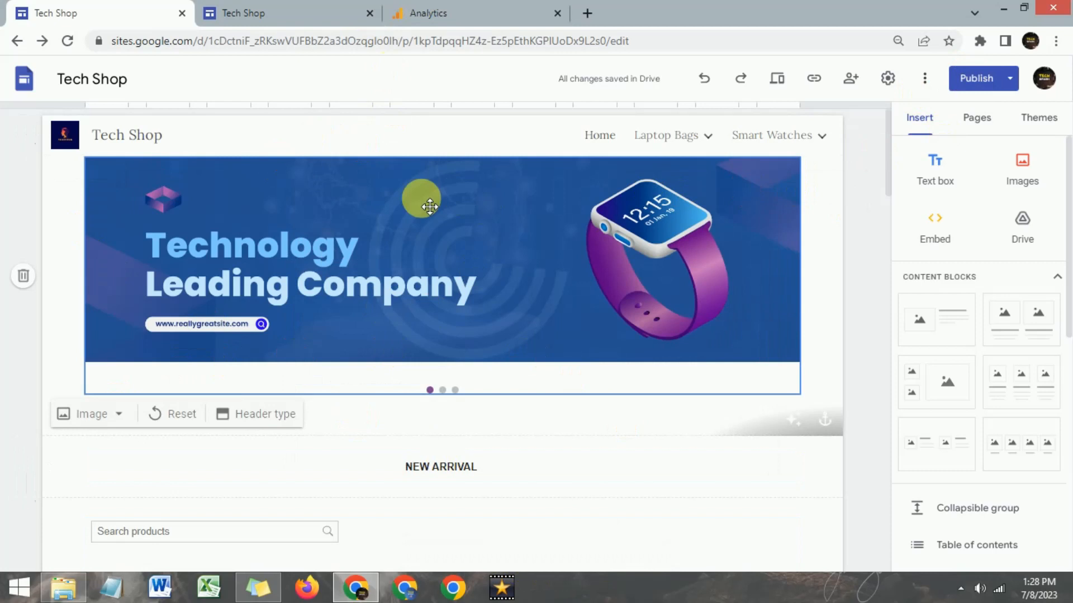
# - Return to Google Analytics, close the web stream details and complete the data collection stage of the setup
pyautogui.click(439, 9)
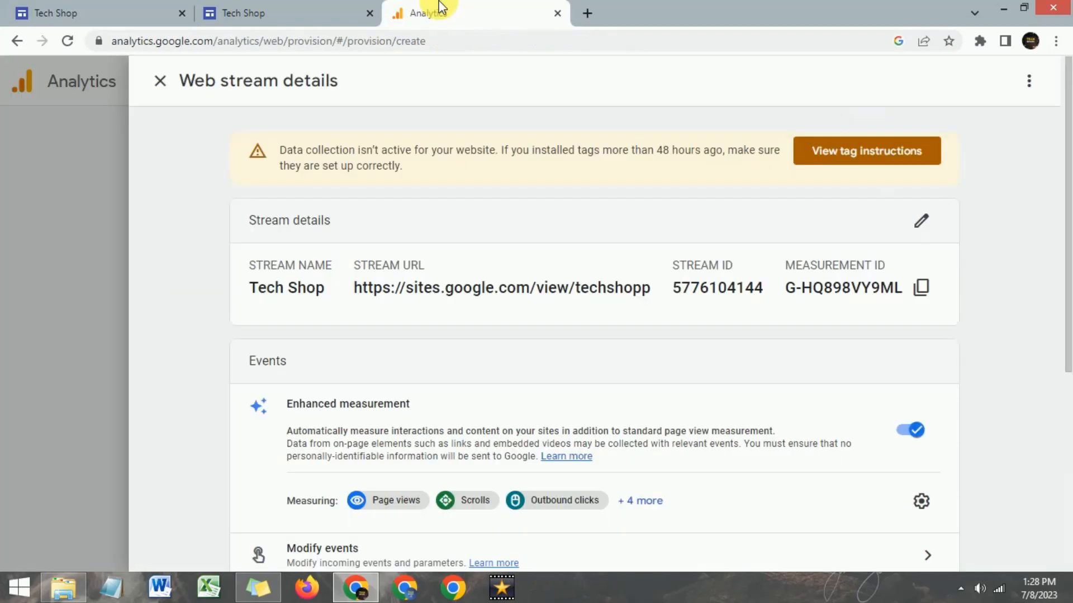
pyautogui.click(159, 82)
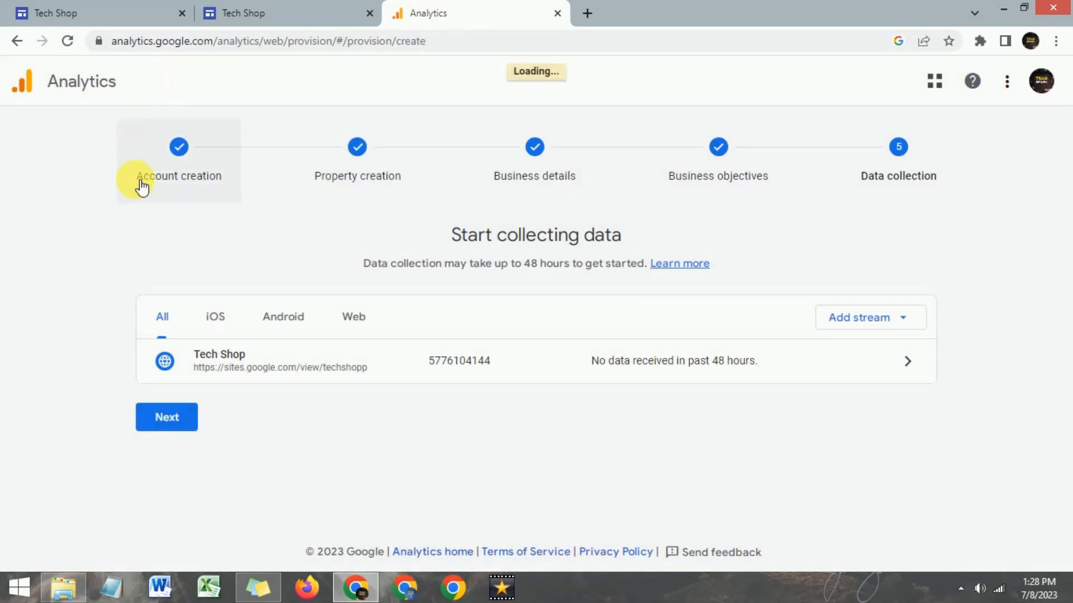
pyautogui.click(167, 417)
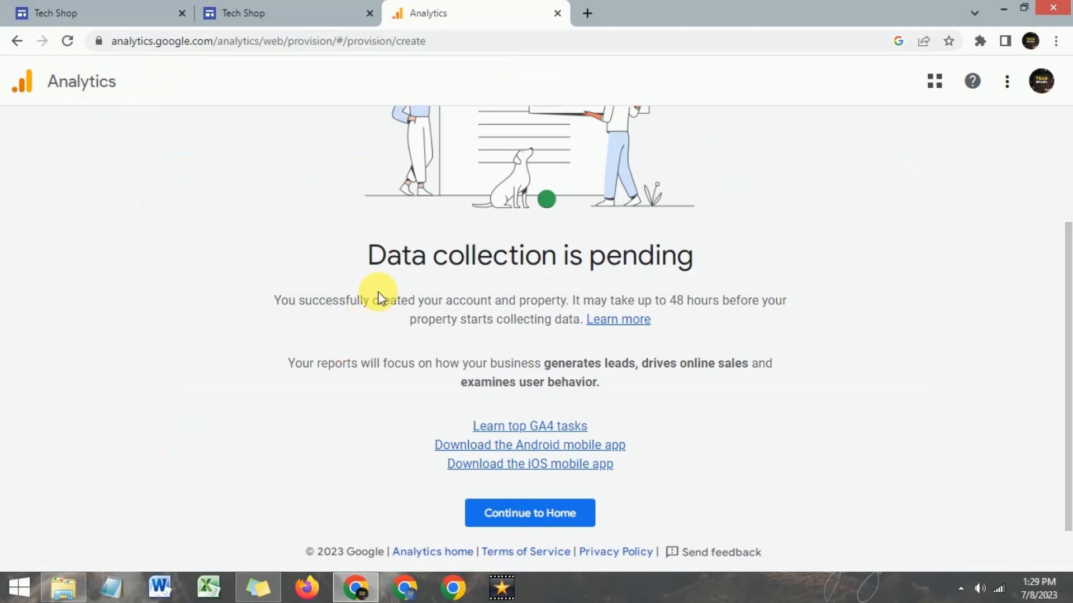
# - Read through the data collection notice and continue to the Analytics home page
pyautogui.moveTo(367, 256); pyautogui.dragTo(532, 257)
pyautogui.click(603, 277)
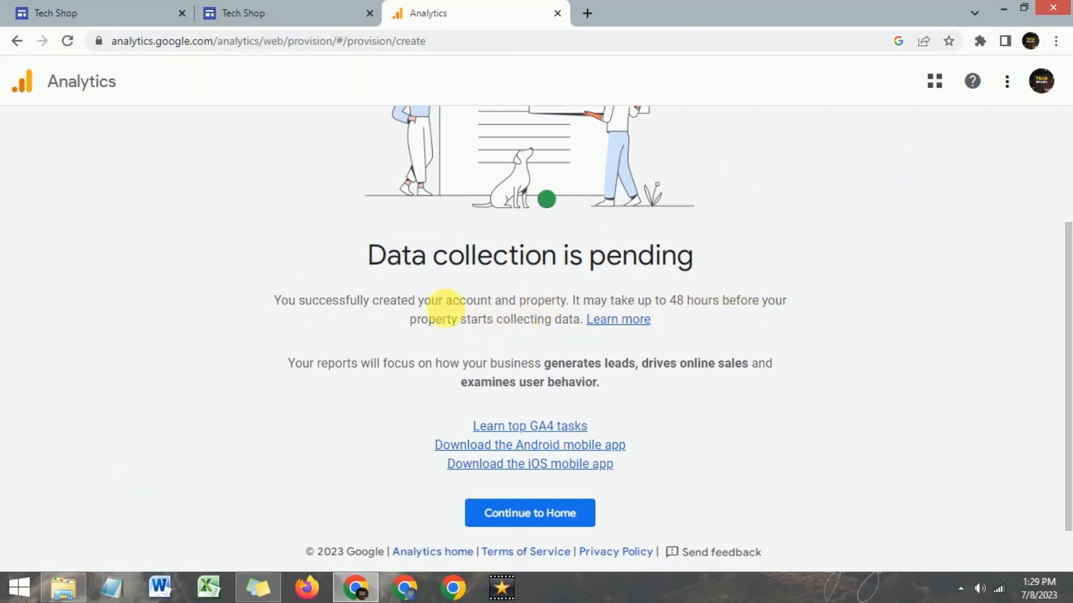
pyautogui.scroll(3, 316, 307)
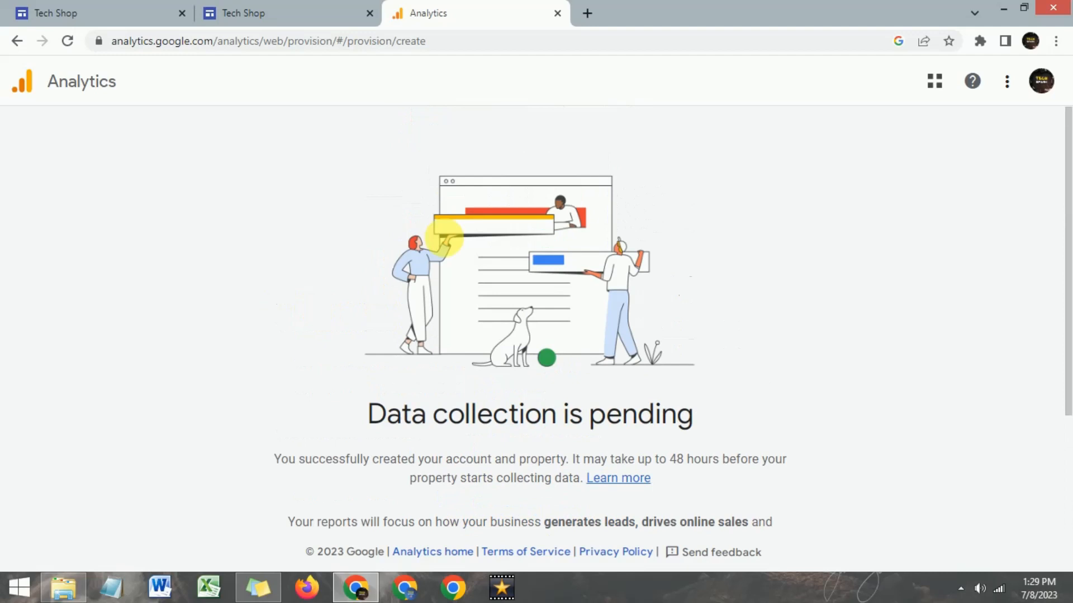
pyautogui.scroll(-3, 227, 263)
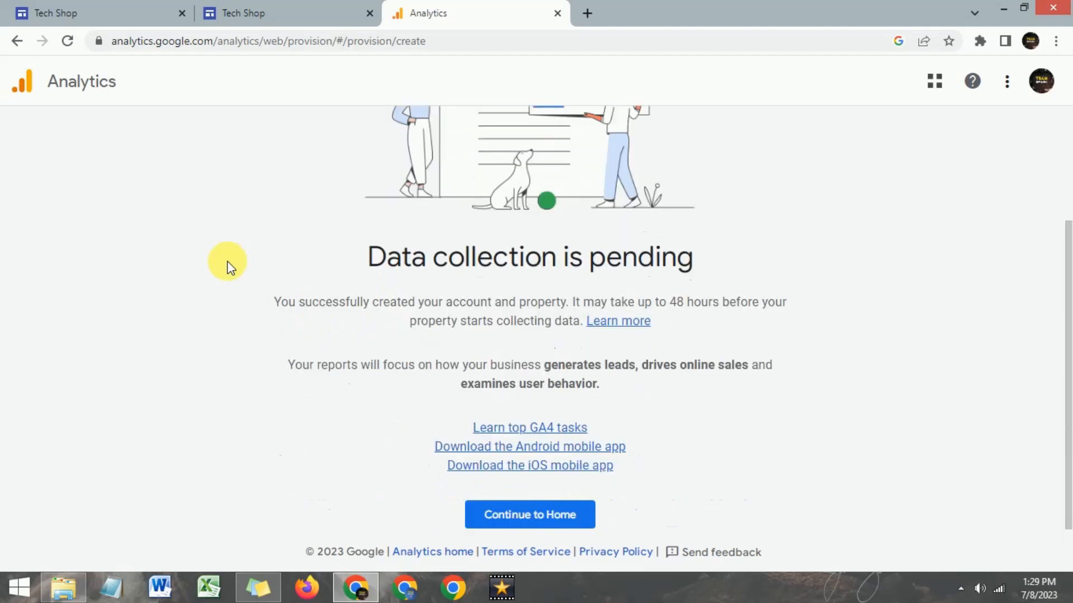
pyautogui.scroll(3, 474, 276)
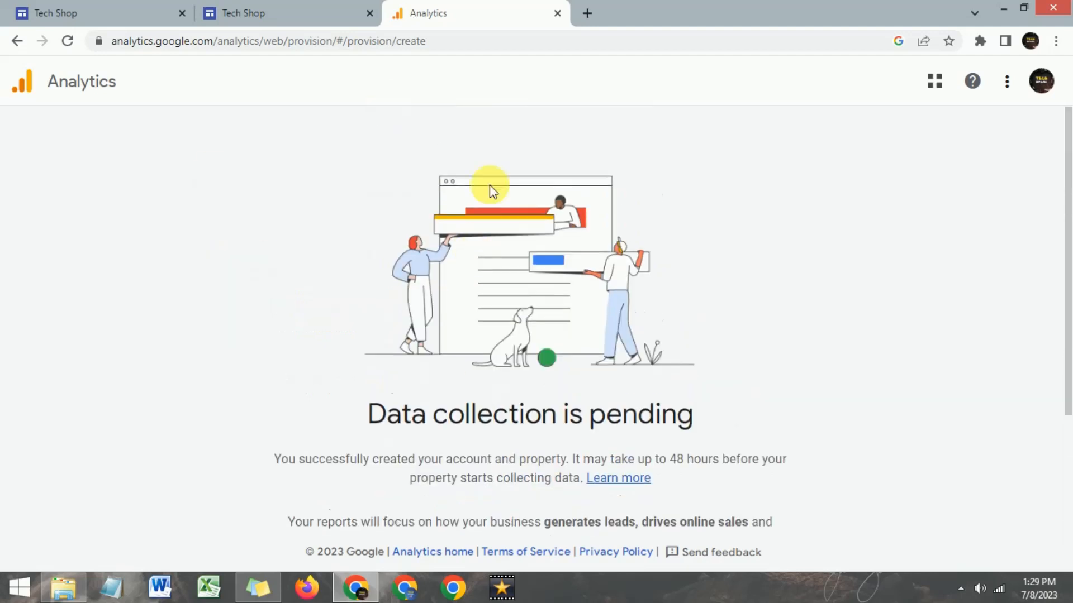
pyautogui.scroll(-3, 476, 306)
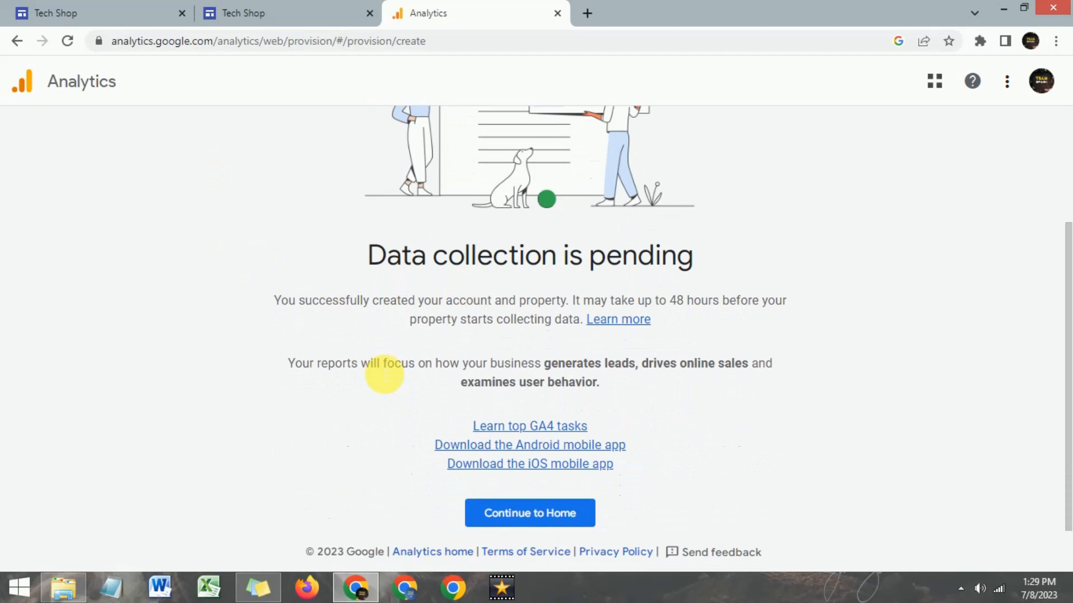
pyautogui.click(506, 517)
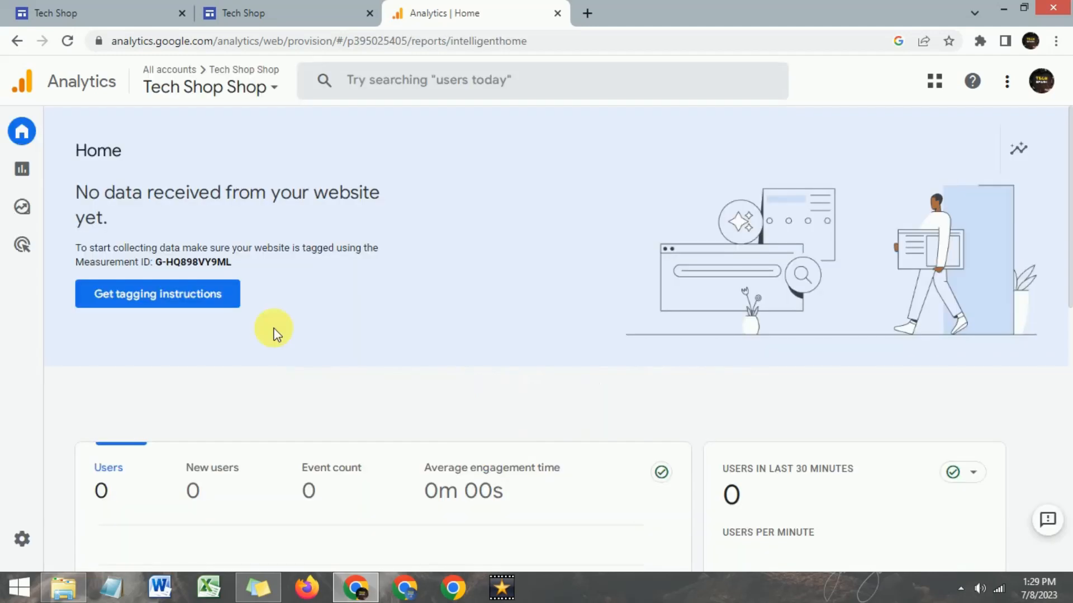
# - Examine the user, engagement and realtime cards on the Tech Shop Shop property's home page and in its Reports snapshot
pyautogui.scroll(-3, 271, 360)
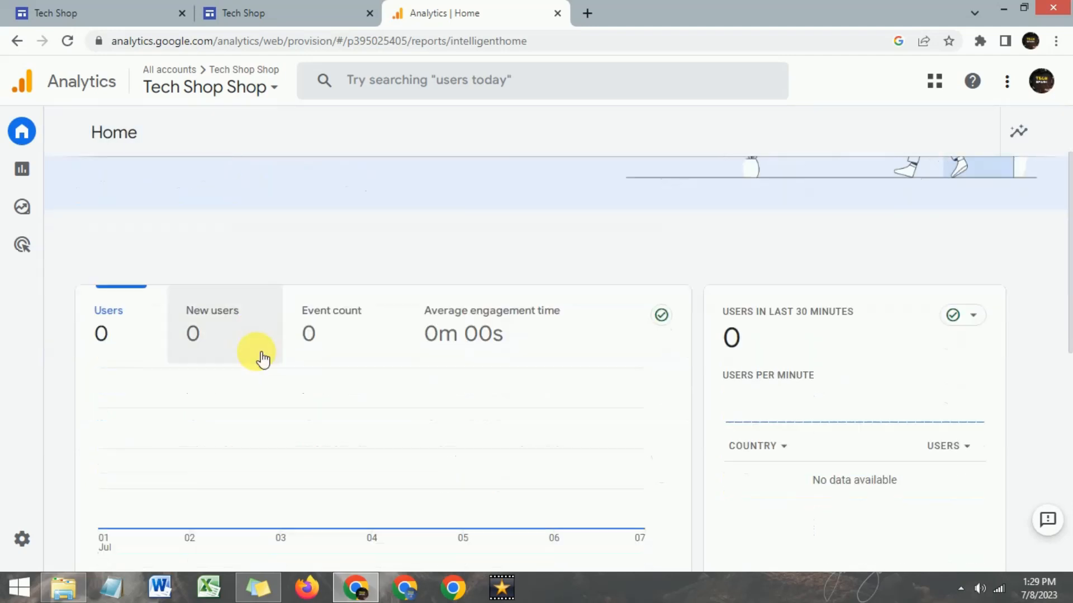
pyautogui.scroll(3, 260, 356)
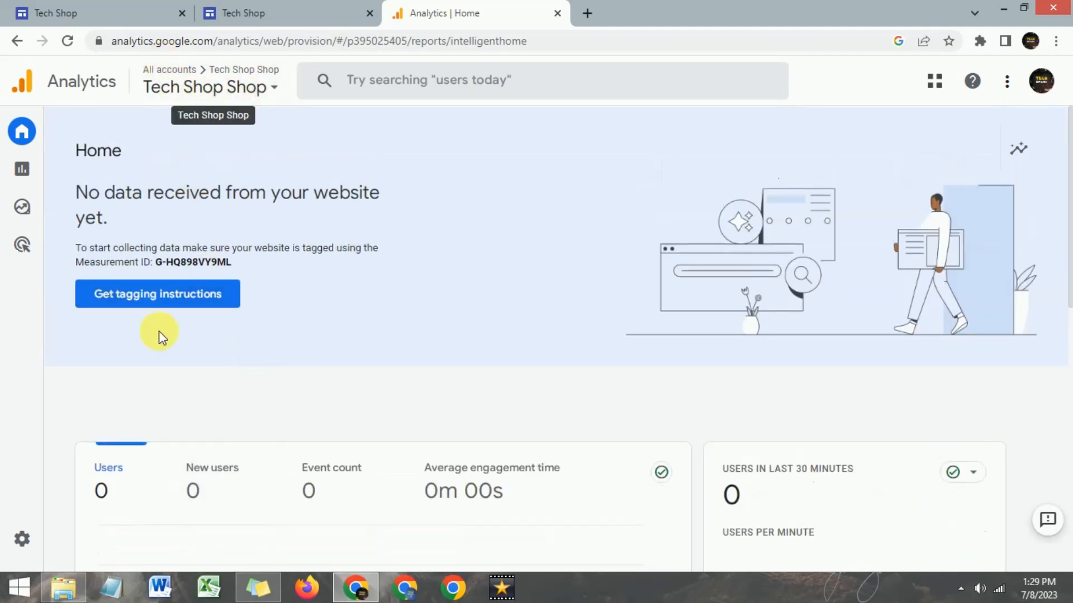
pyautogui.scroll(-4, 275, 357)
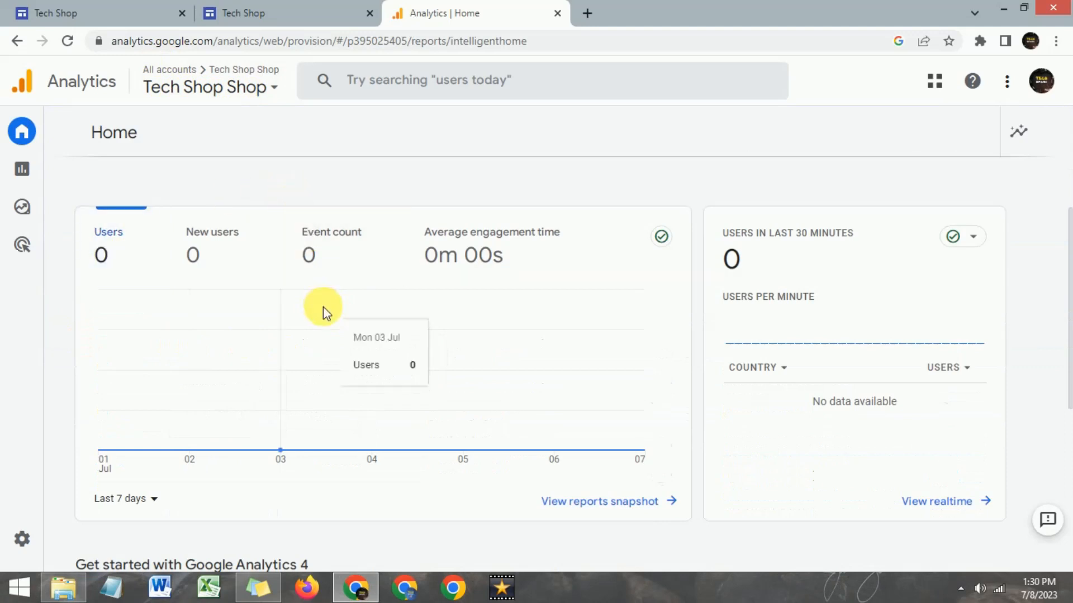
pyautogui.scroll(-5, 323, 306)
pyautogui.scroll(5, 323, 306)
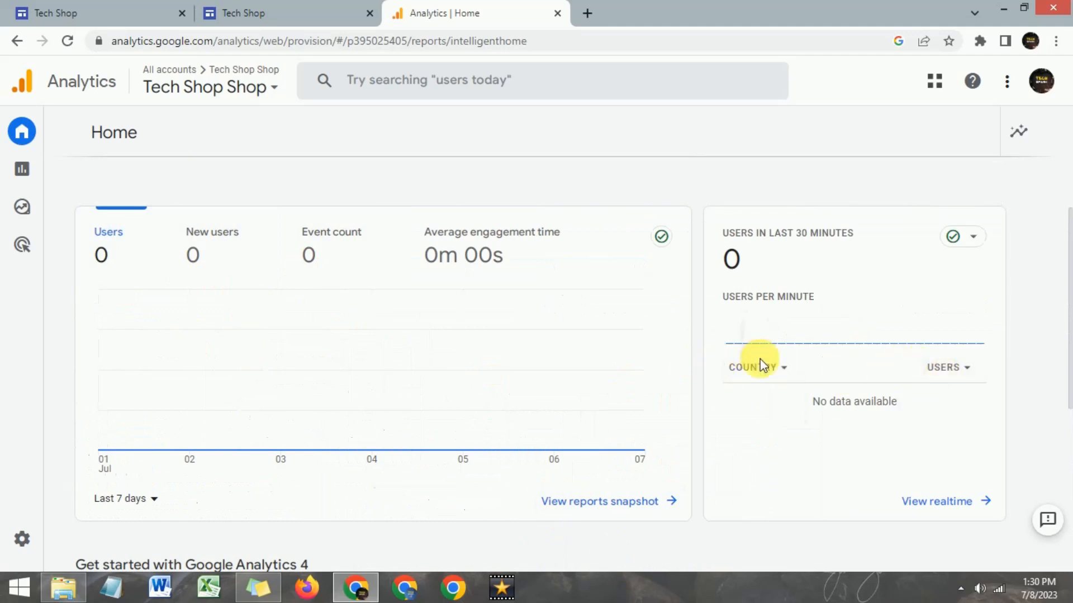
pyautogui.scroll(1, 405, 253)
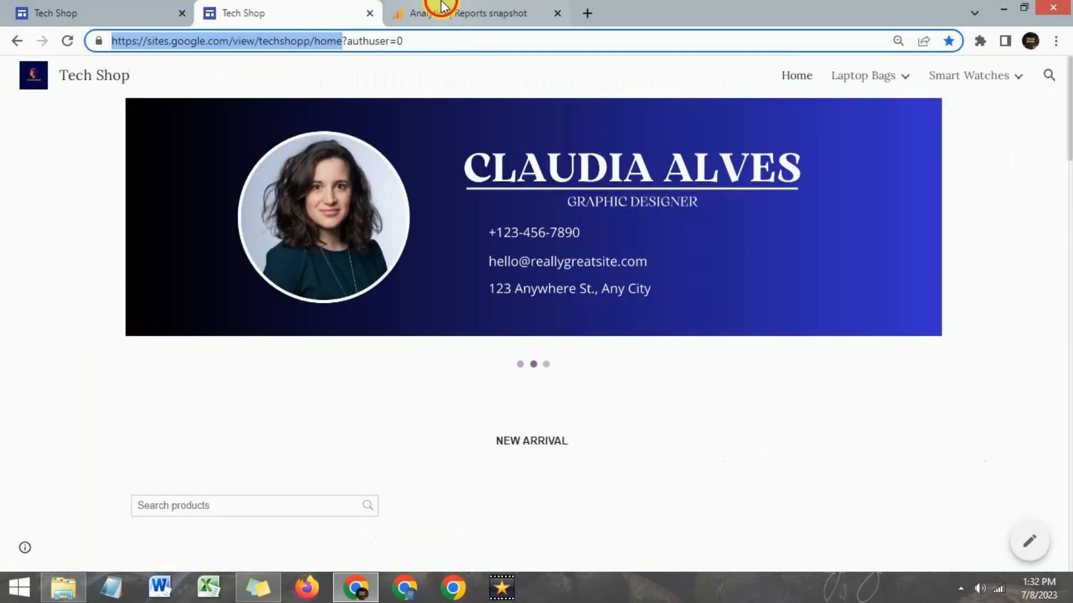
pyautogui.click(458, 10)
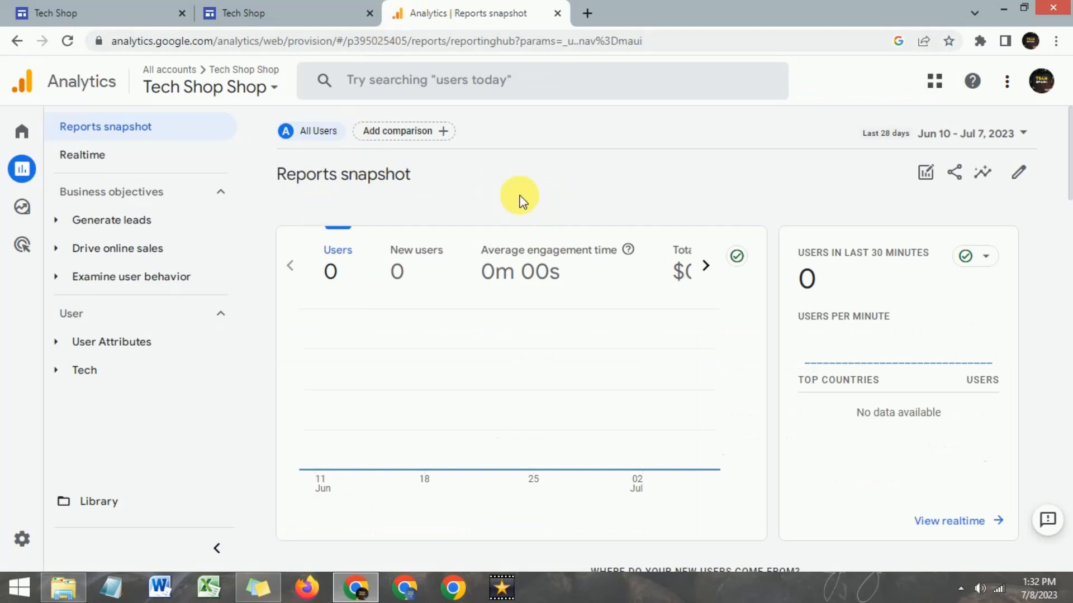